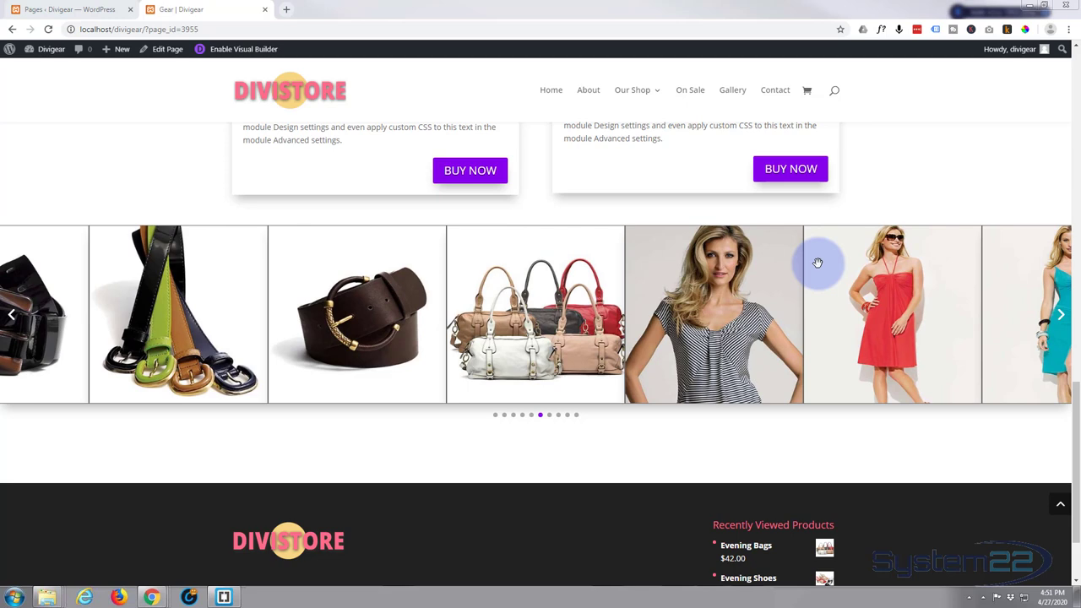
Open the Gear page in the Visual Builder and delete the full-width image carousel row below the product cards.
click(228, 51)
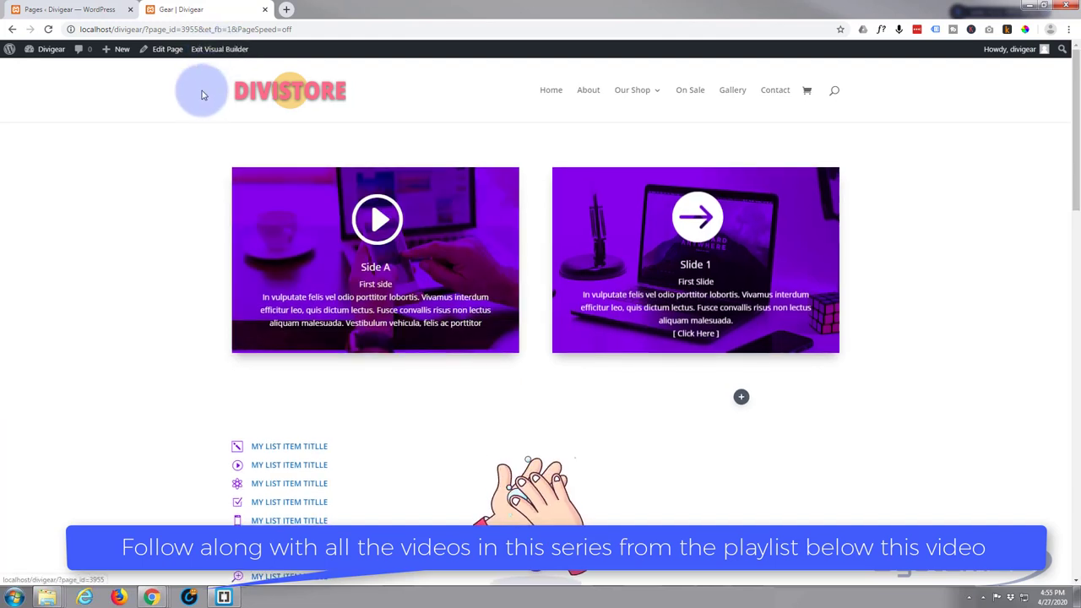
scroll(196, 220, down, 8)
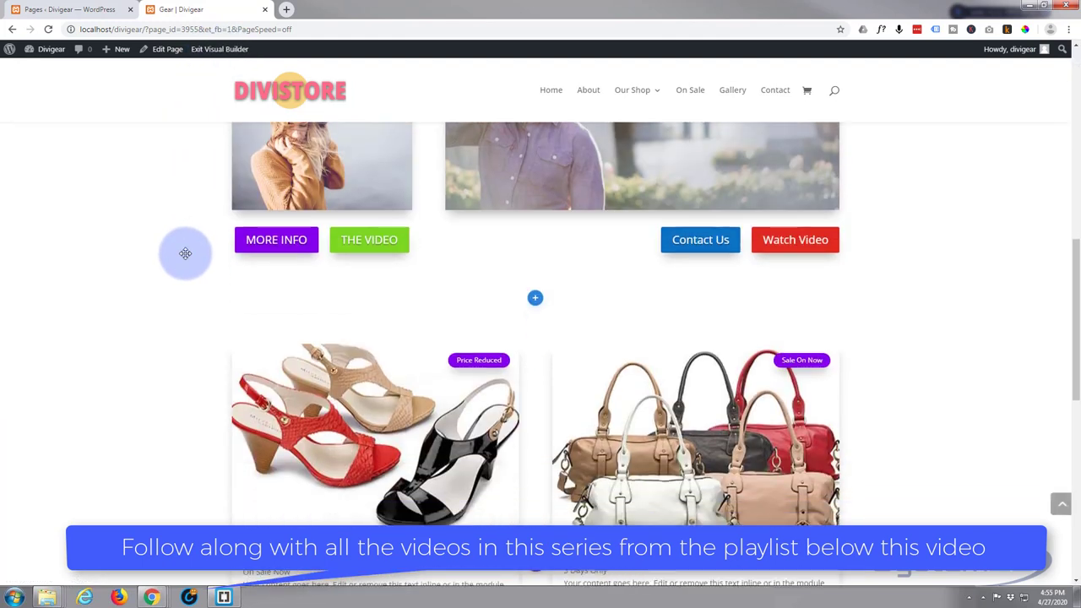
scroll(185, 253, down, 6)
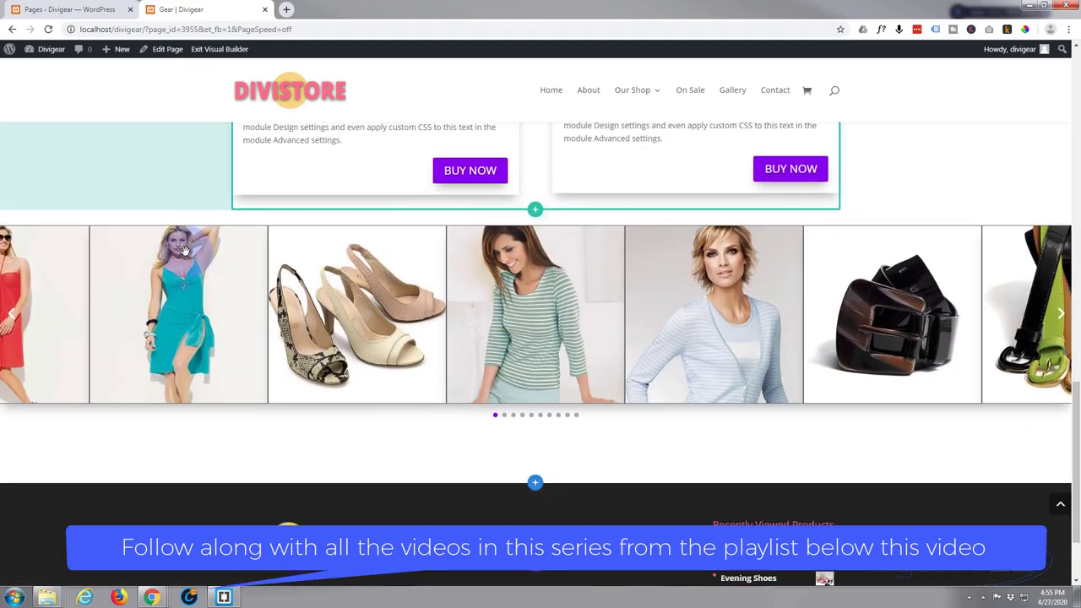
mouse_move(229, 295)
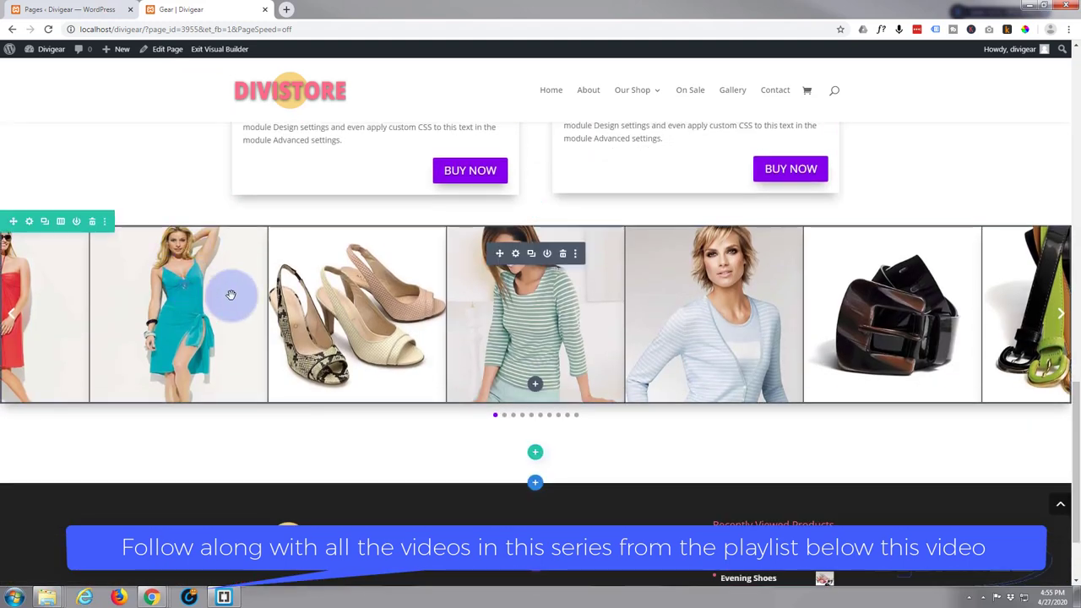
click(93, 224)
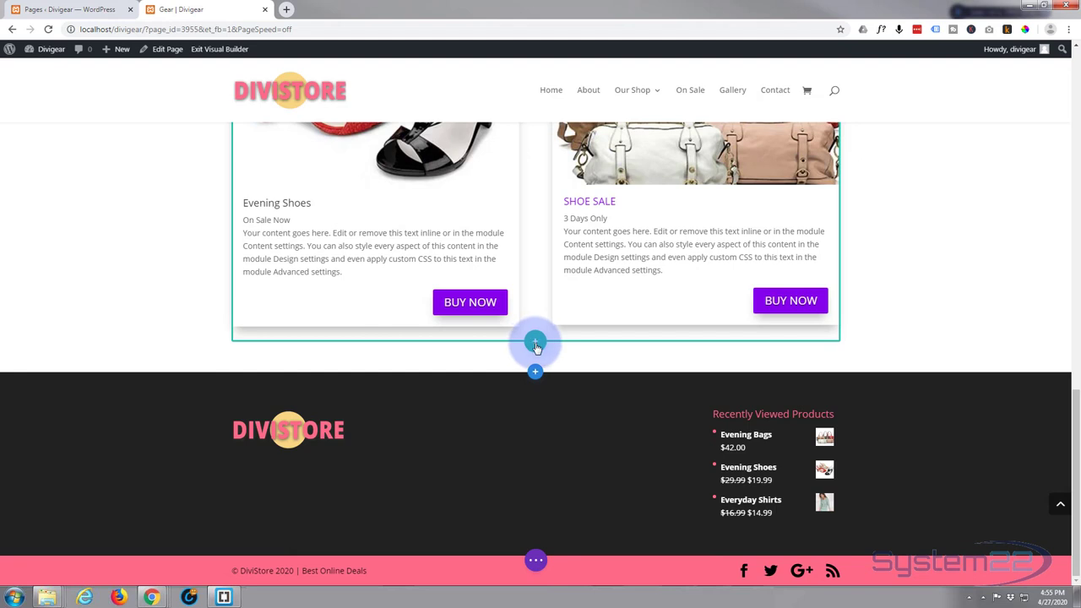
Insert a single-column row below the Evening Shoes and Shoe Sale cards, without adding a module.
click(535, 343)
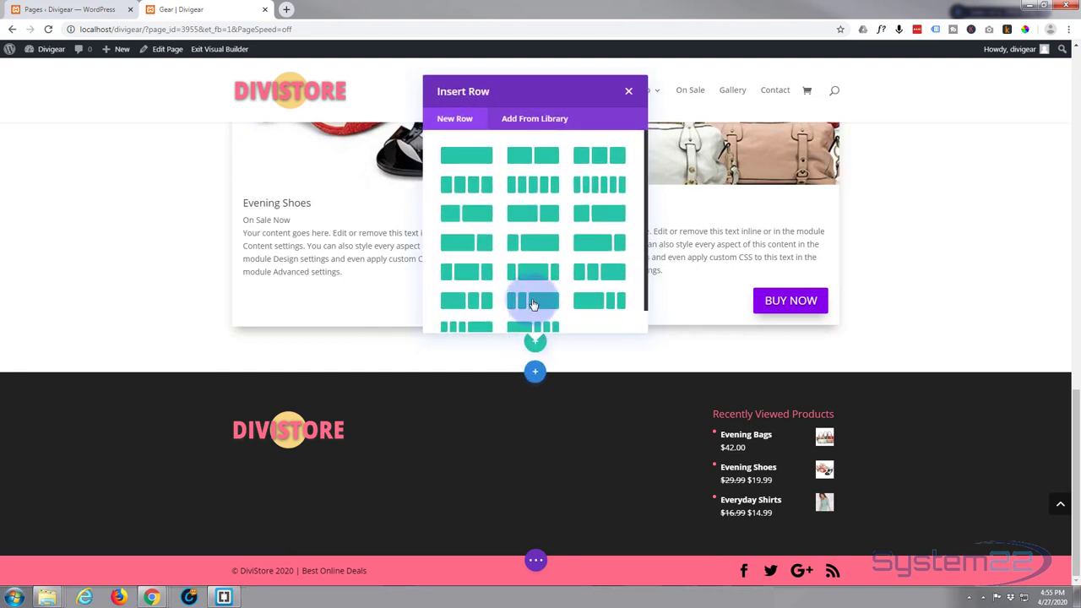
click(461, 164)
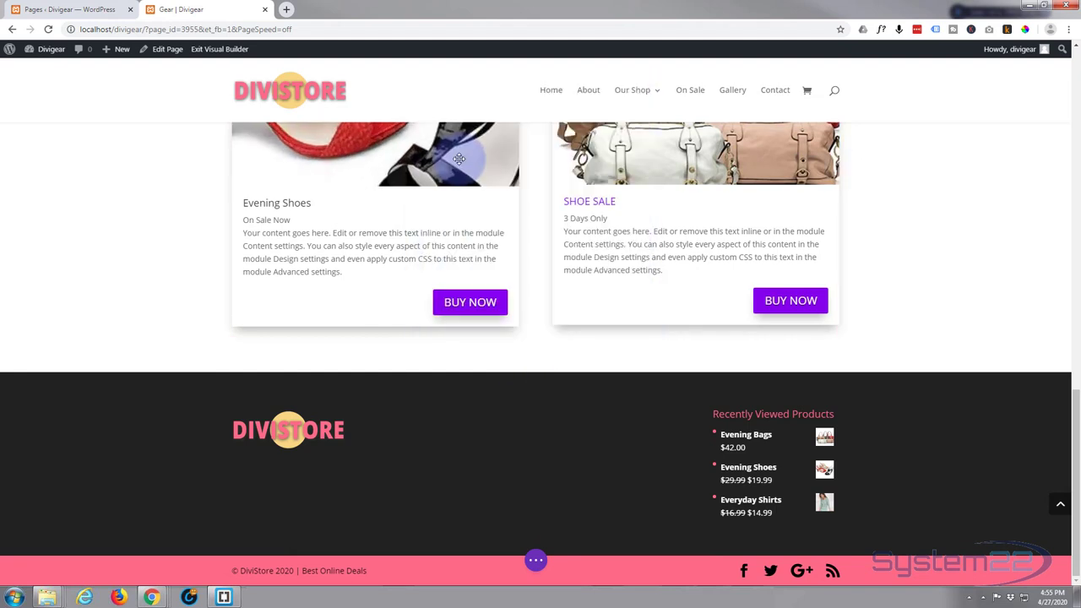
click(425, 344)
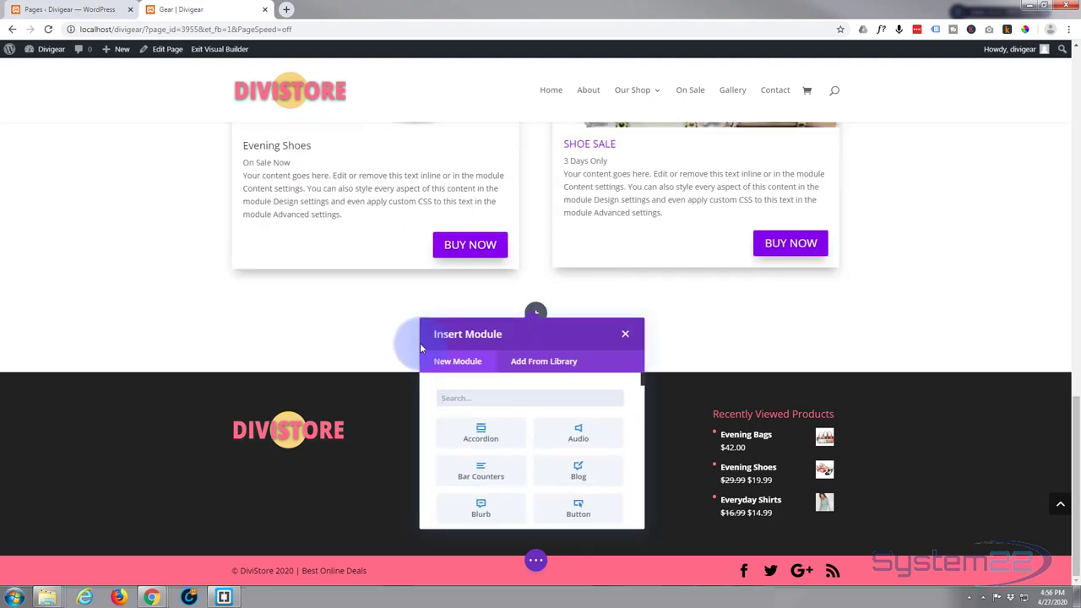
click(467, 411)
click(634, 364)
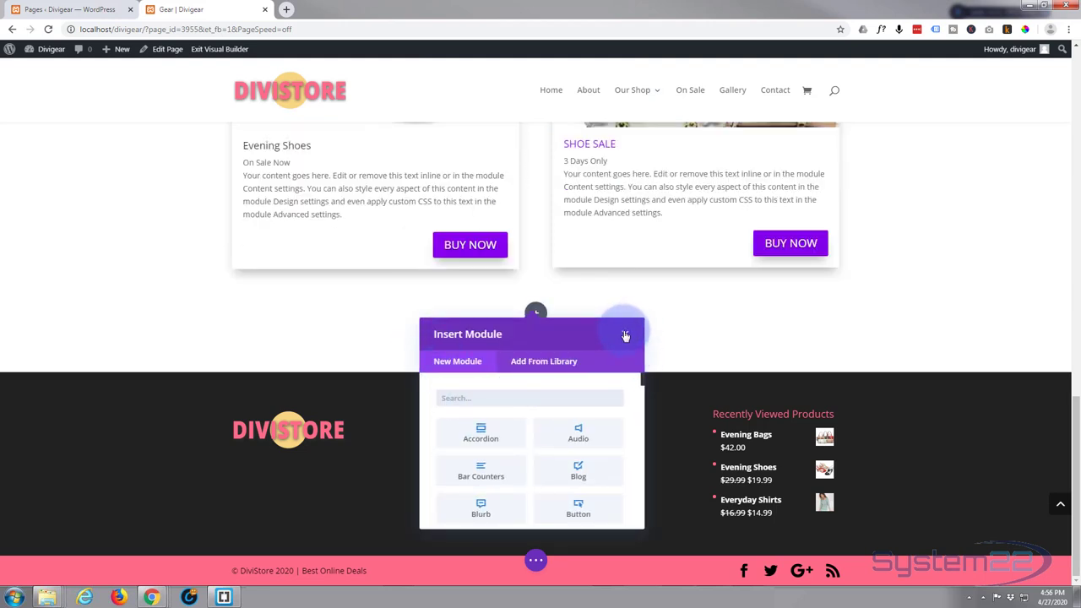
click(625, 337)
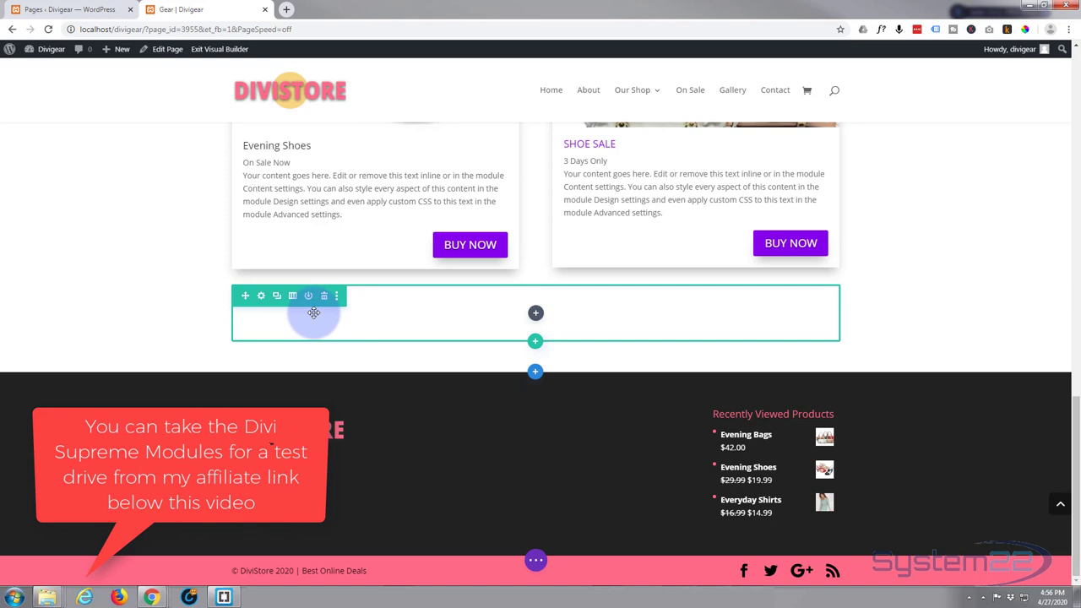
Set the new row's width and maximum width to 100% in its sizing settings and save them.
click(261, 297)
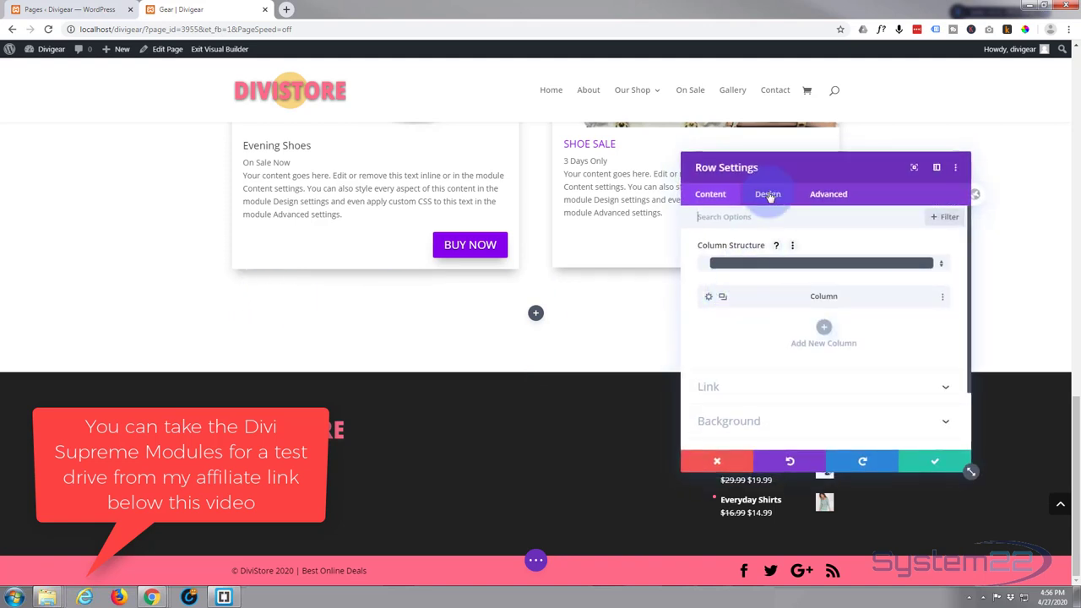
click(768, 194)
click(808, 248)
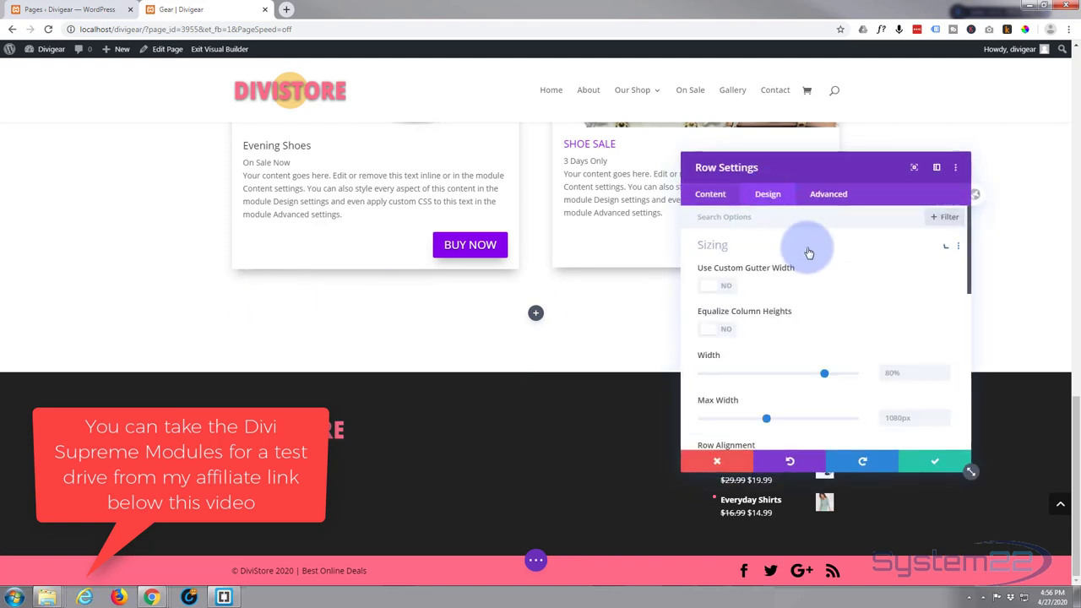
drag(825, 375, 881, 372)
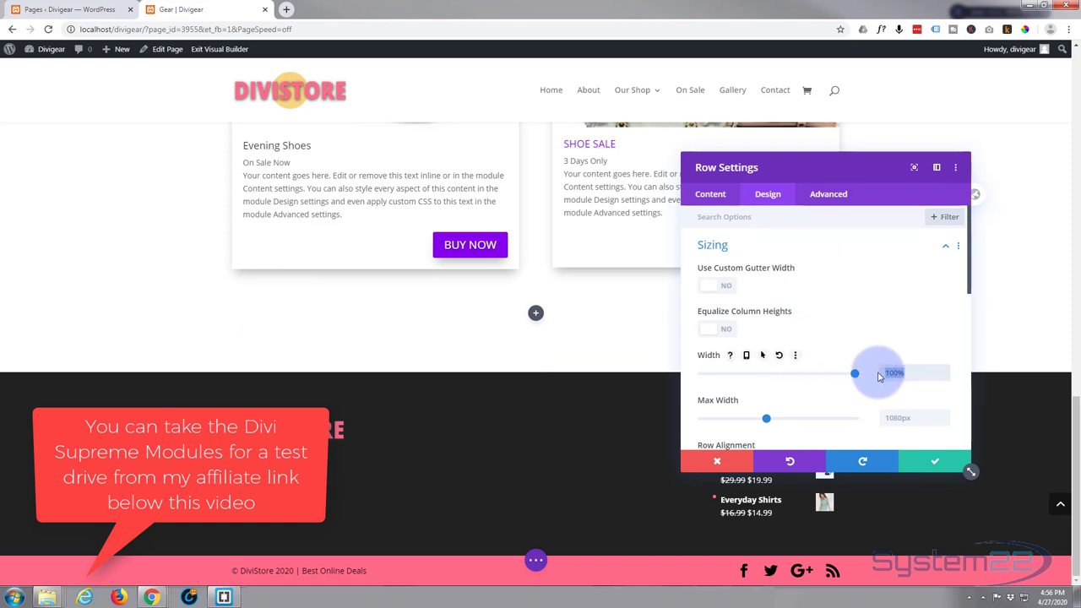
key(ctrl+c)
double_click(904, 415)
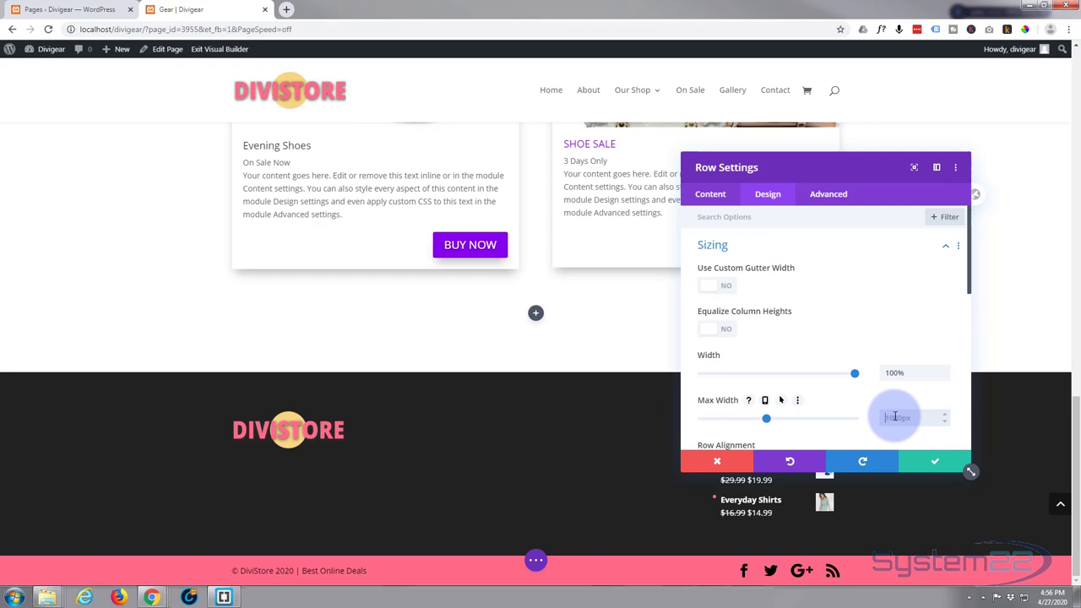
key(ctrl+v)
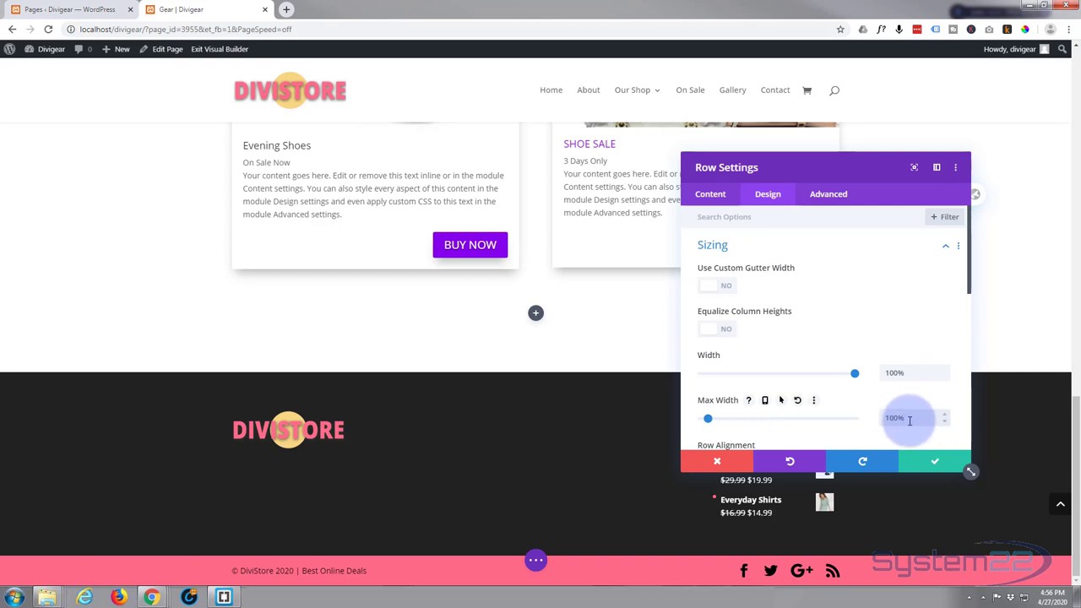
click(949, 465)
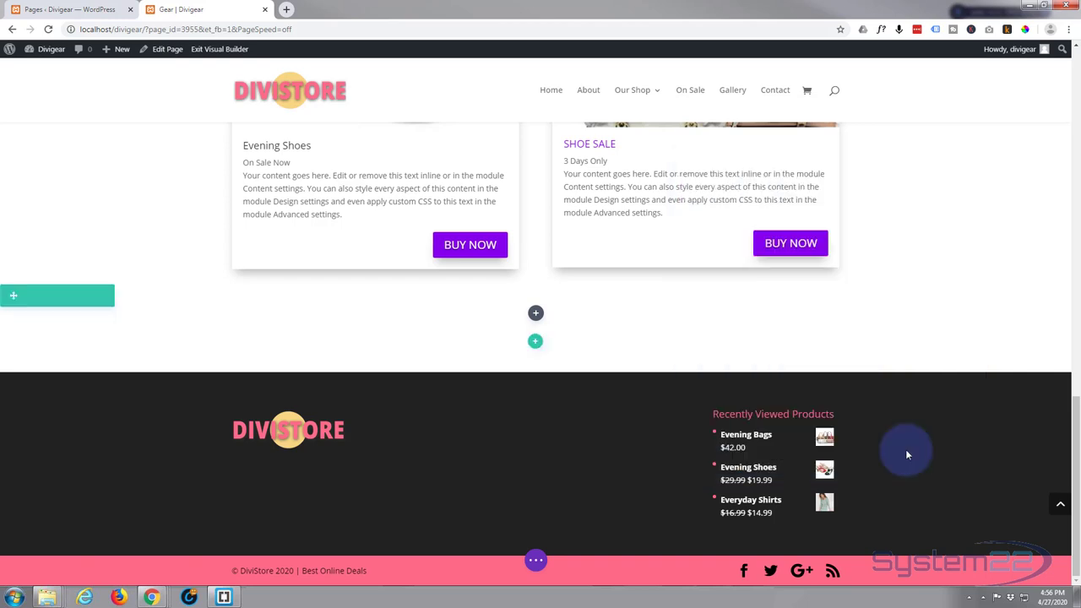
Add a Supreme Image Carousel module to the empty full-width row.
click(535, 315)
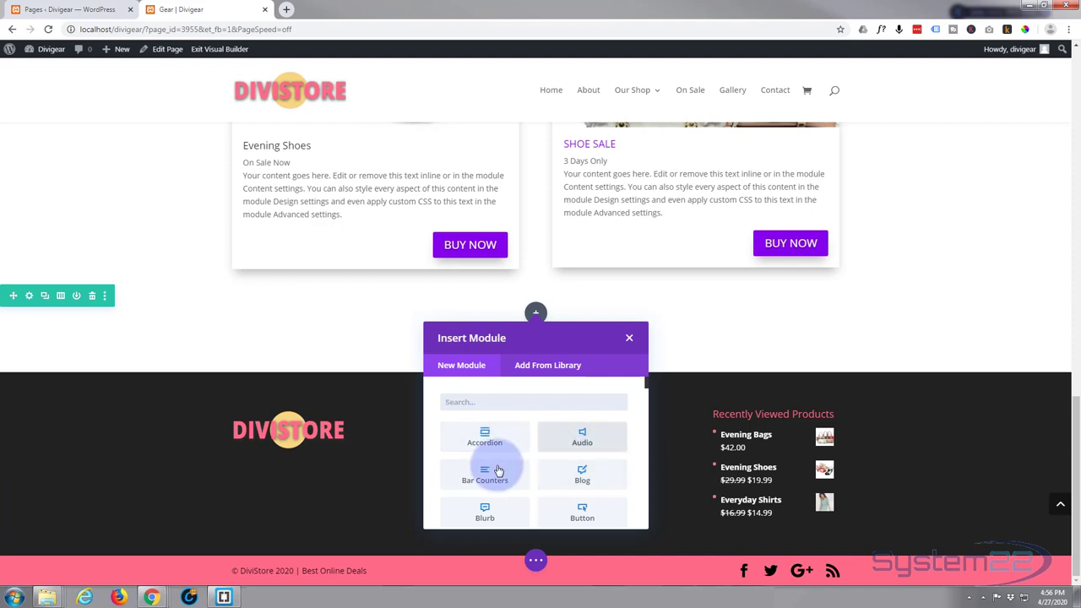
scroll(498, 470, down, 4)
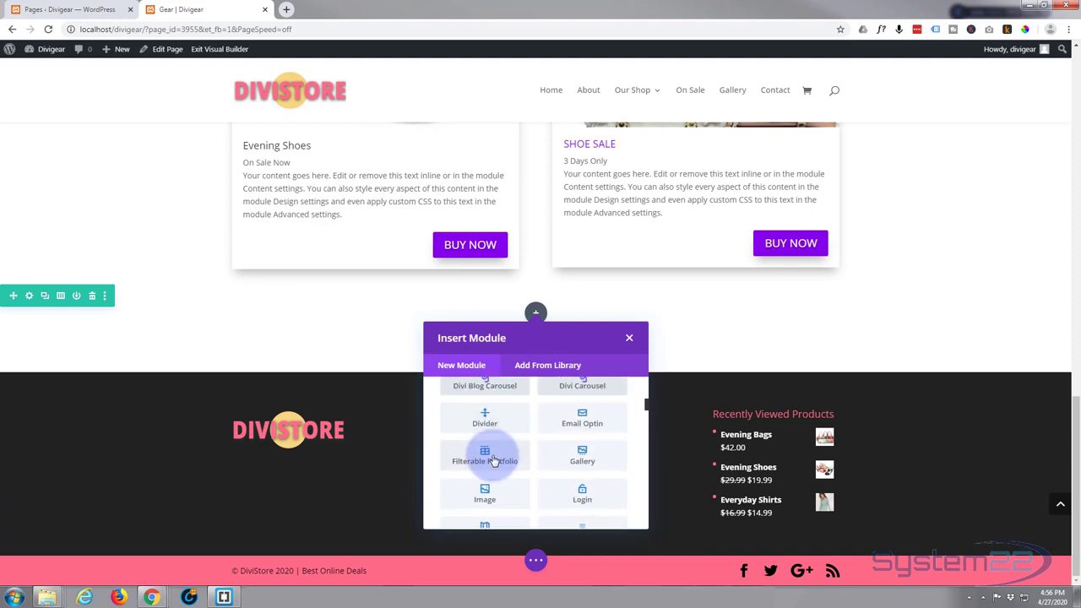
scroll(494, 460, down, 5)
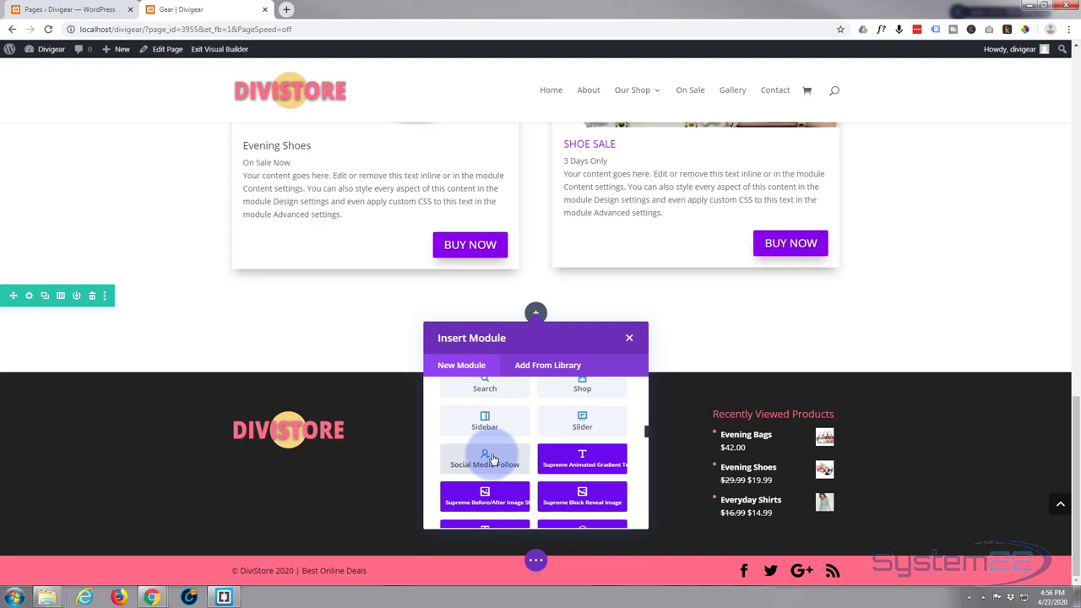
scroll(493, 459, down, 1)
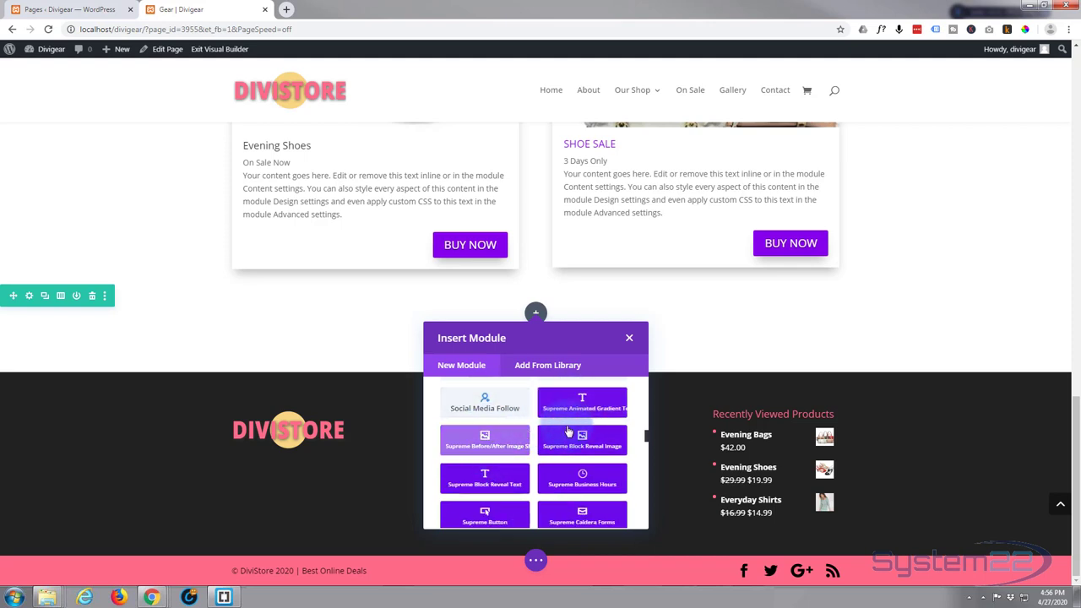
scroll(522, 461, down, 3)
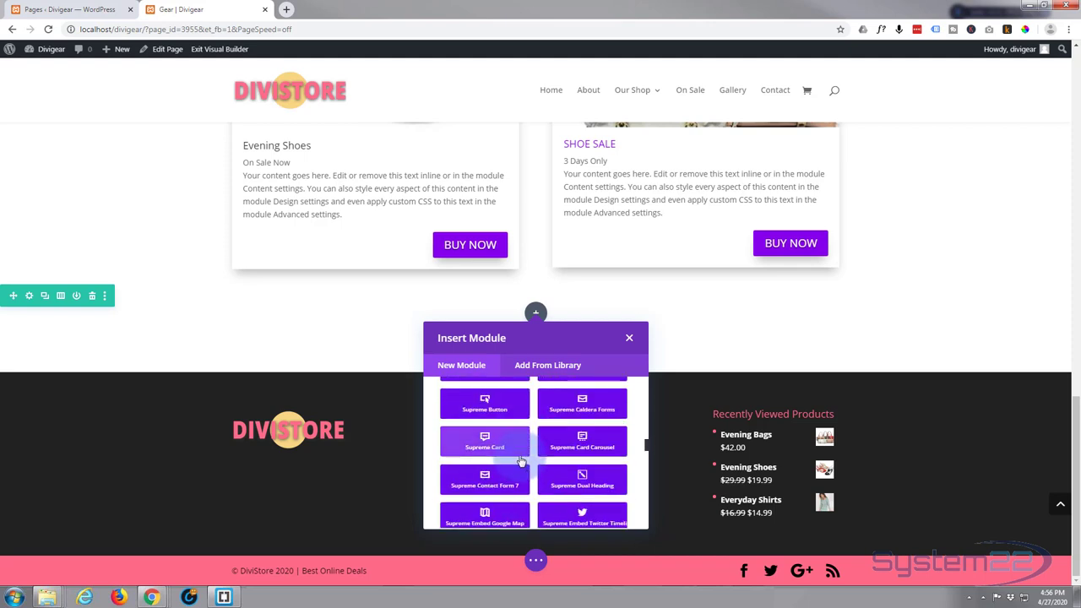
scroll(516, 457, down, 5)
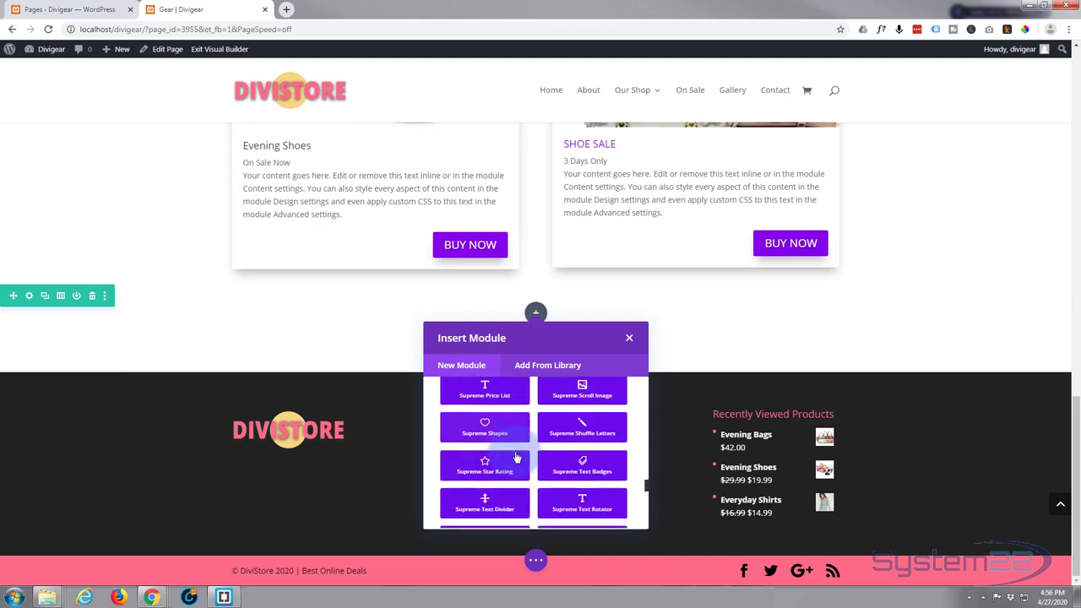
scroll(516, 457, down, 6)
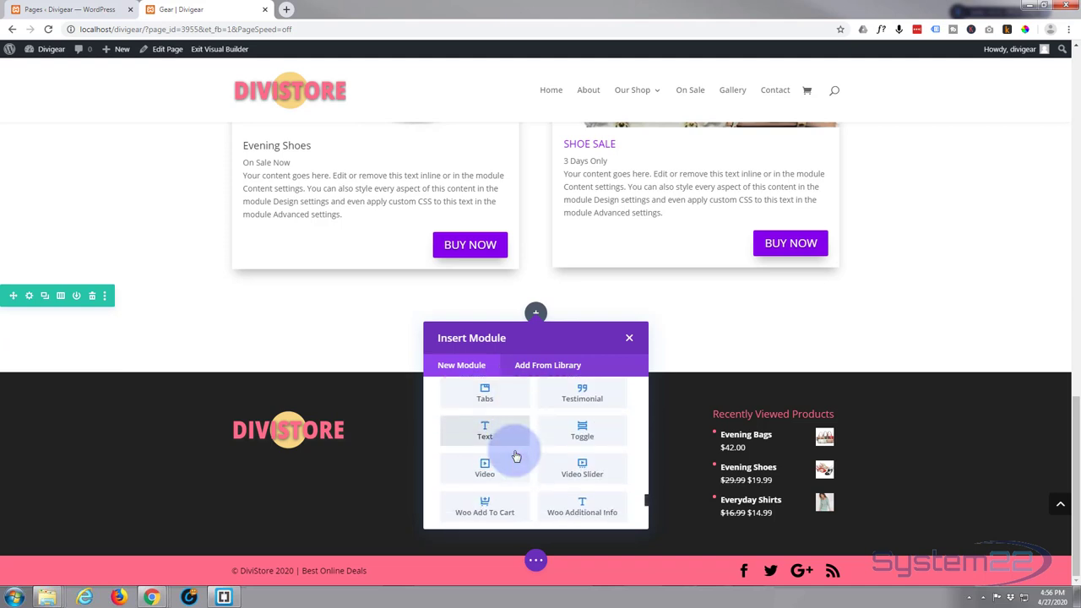
scroll(514, 456, up, 5)
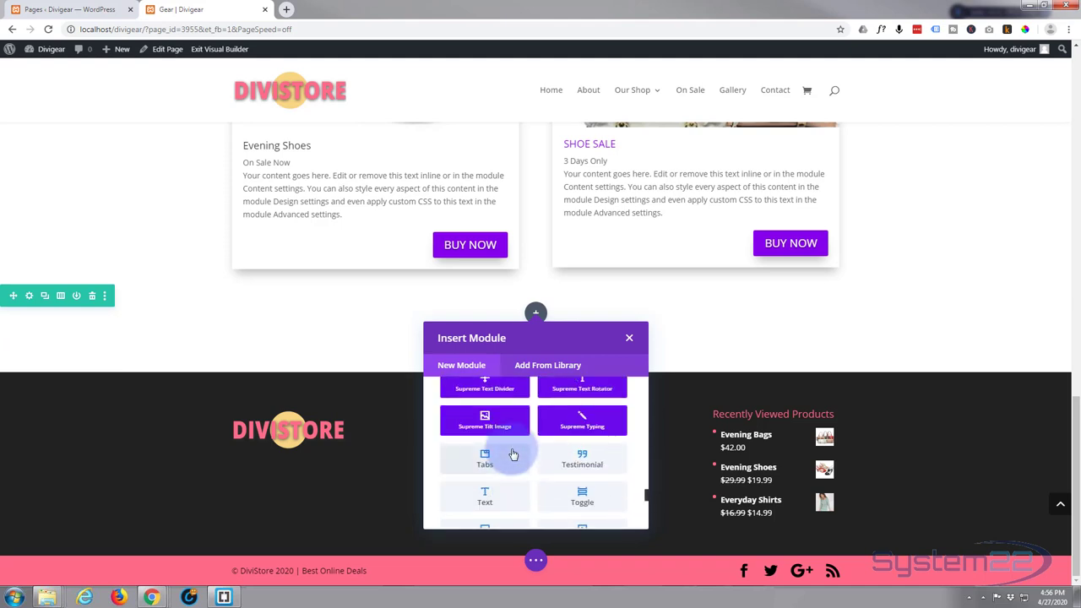
scroll(513, 454, up, 1)
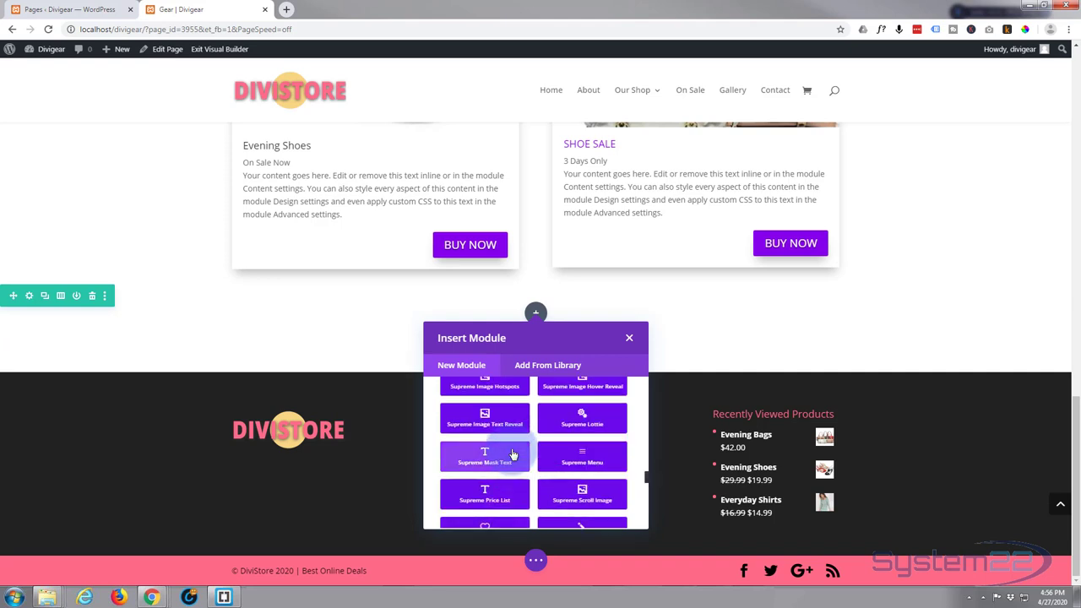
scroll(512, 455, up, 3)
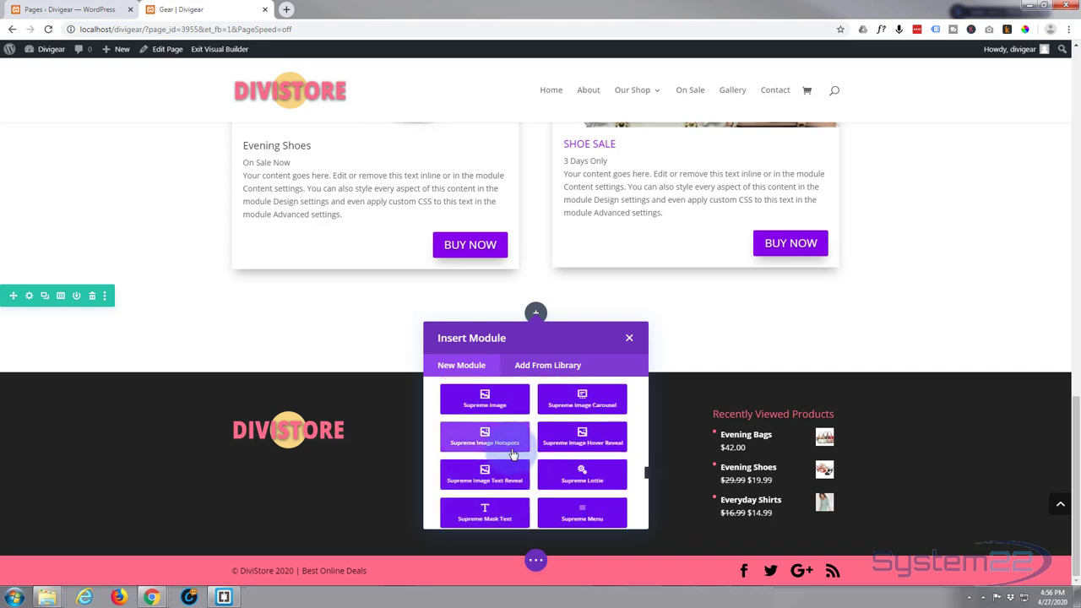
click(599, 395)
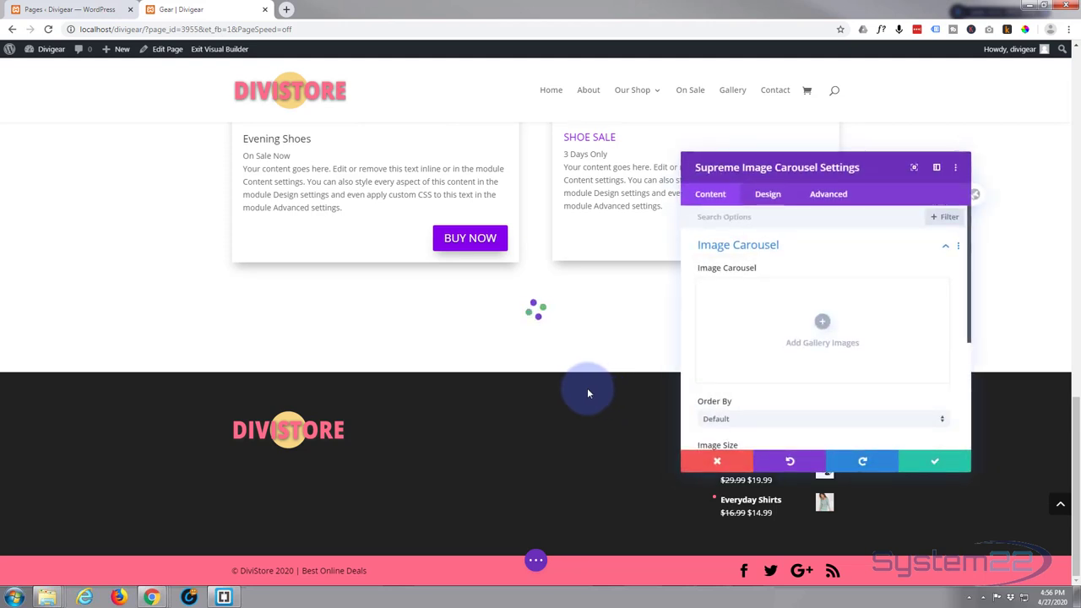
Fill the carousel with the consecutive media library images from shoe-3-1.jpg through shirt1green.jpg.
click(825, 330)
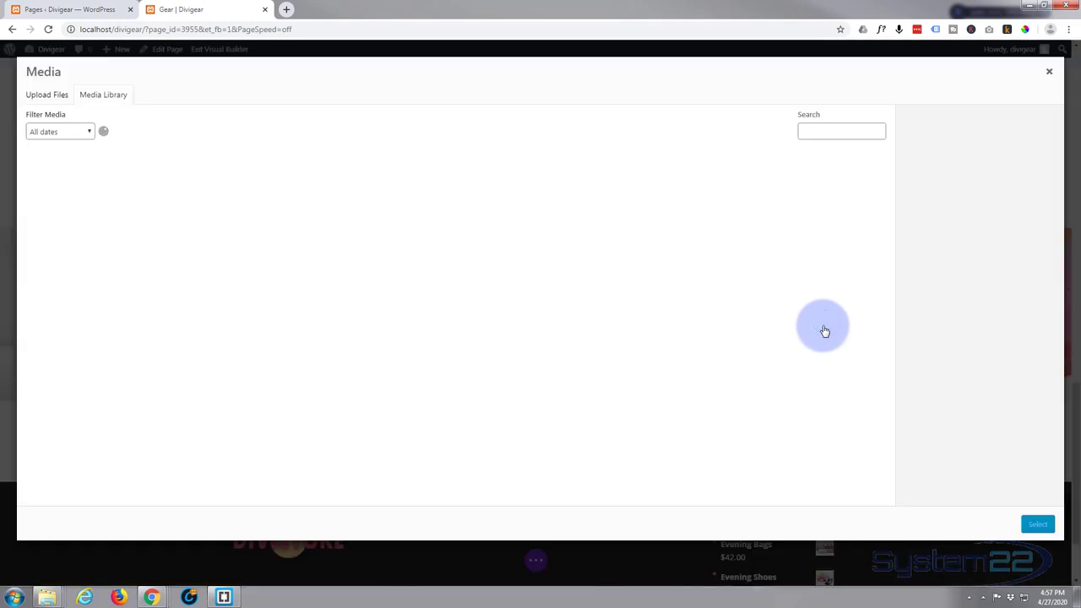
scroll(230, 213, down, 2)
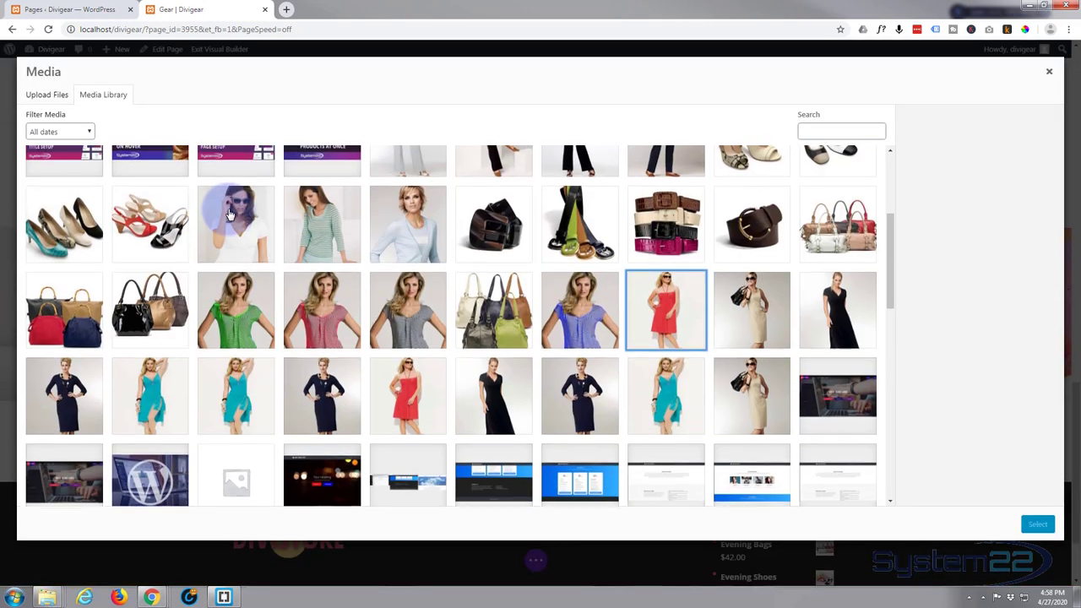
scroll(229, 213, up, 2)
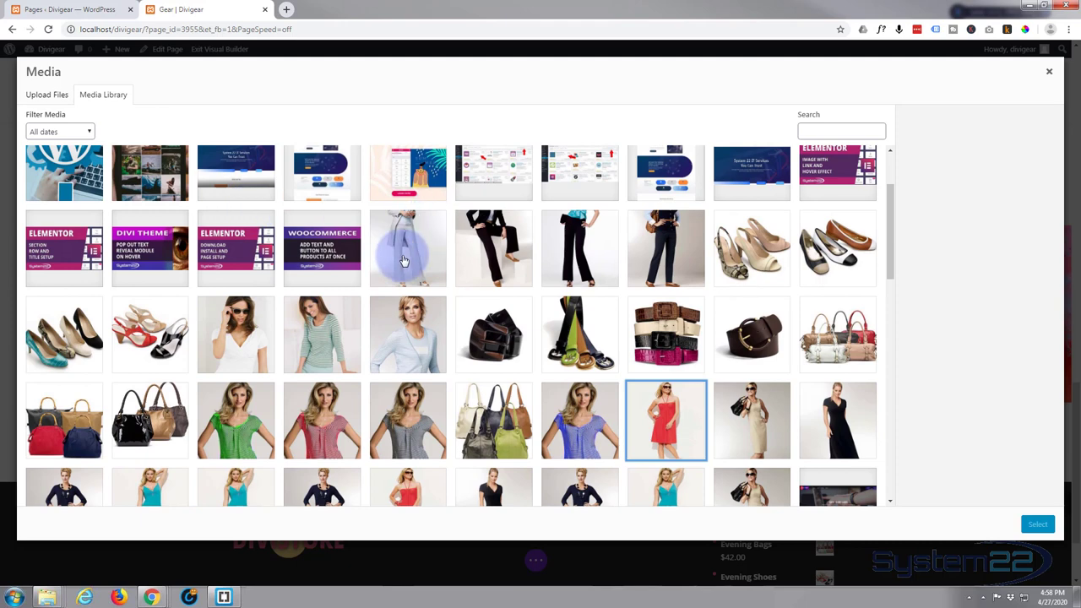
click(748, 263)
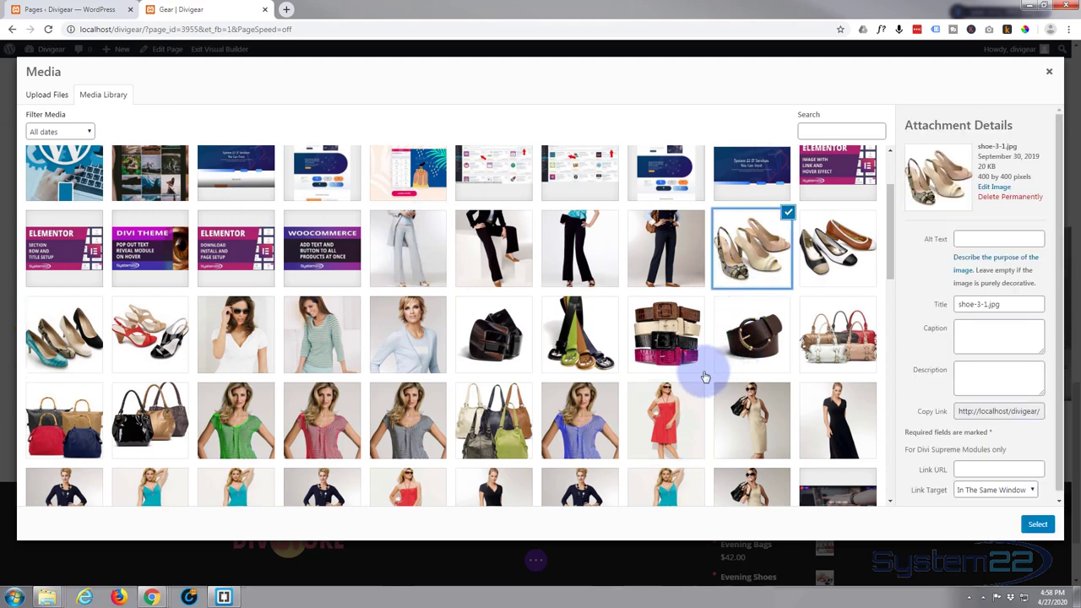
shift+click(243, 424)
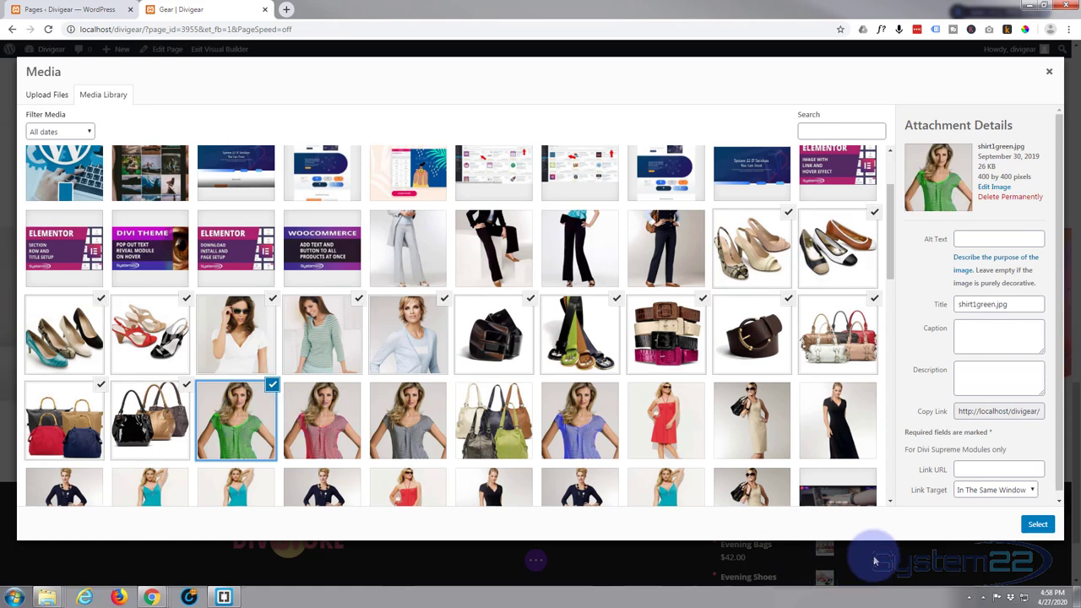
click(1037, 525)
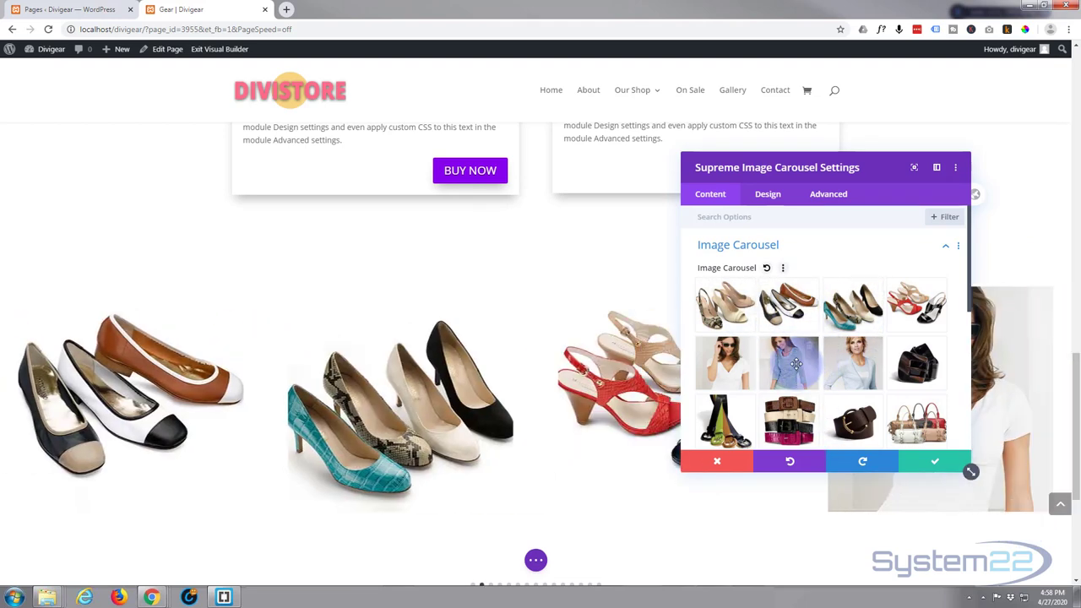
Reorder the carousel images, moving the striped green top to second place and the light blue cardigan to eleventh place.
drag(796, 363, 797, 306)
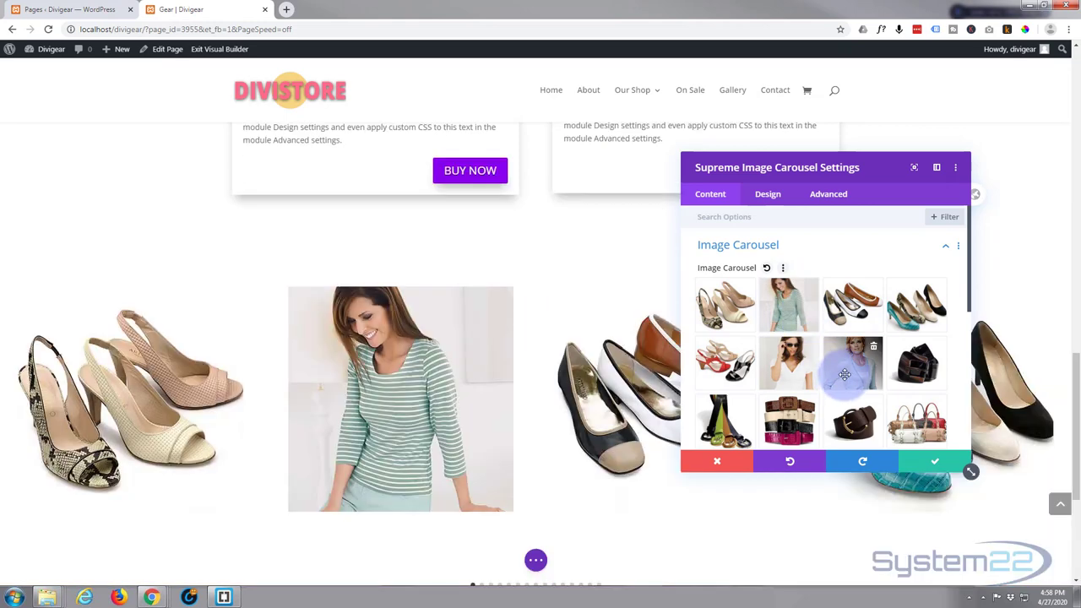
drag(851, 385, 855, 429)
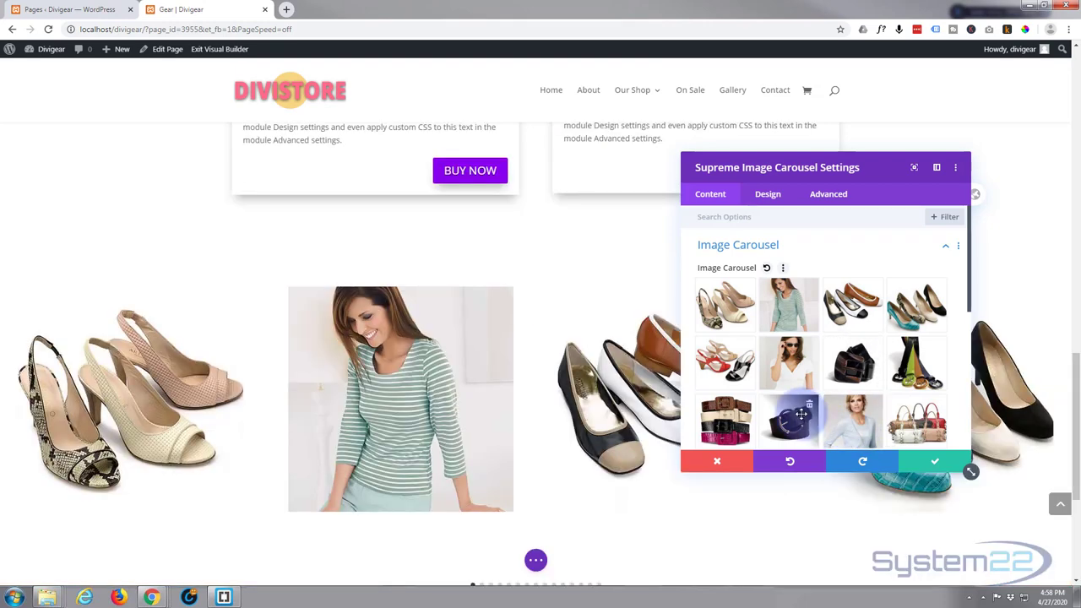
Set the carousel to show 6 slides at a time, trying 8 slides along the way.
scroll(802, 413, down, 3)
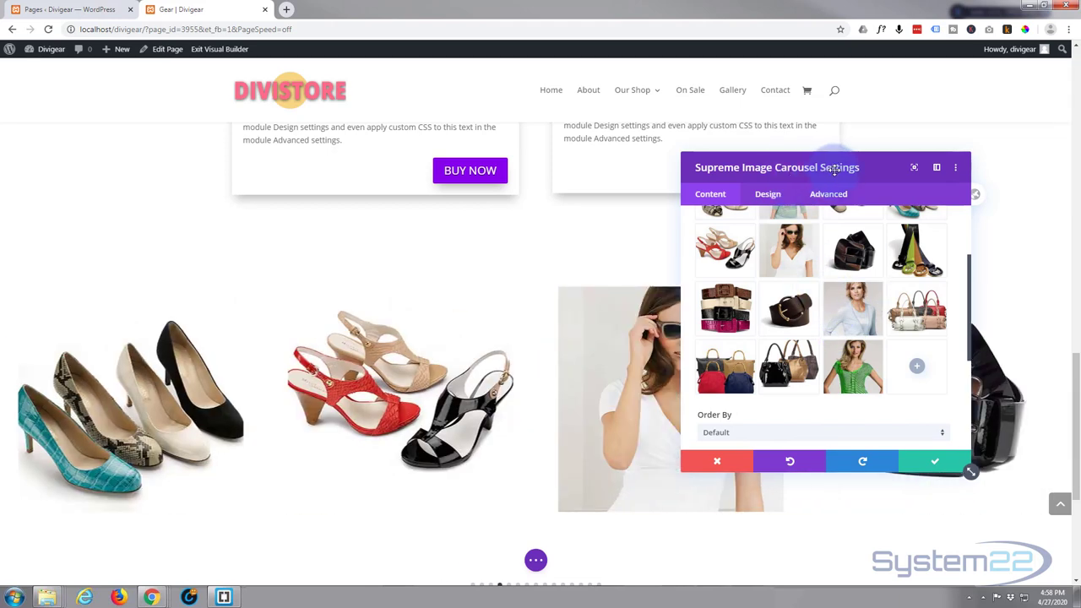
drag(834, 169, 912, 268)
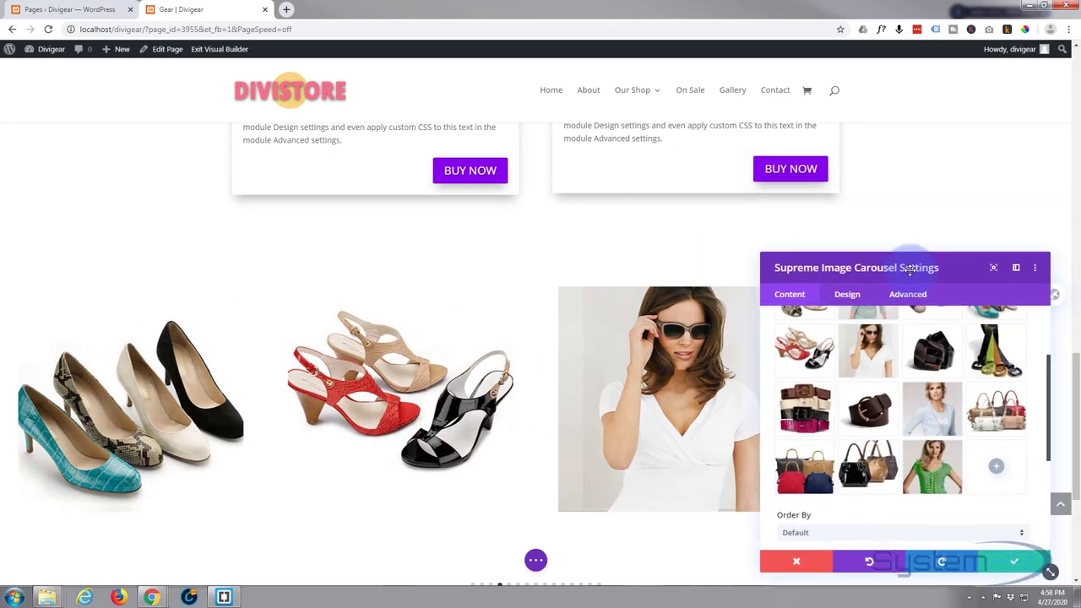
drag(799, 268, 731, 258)
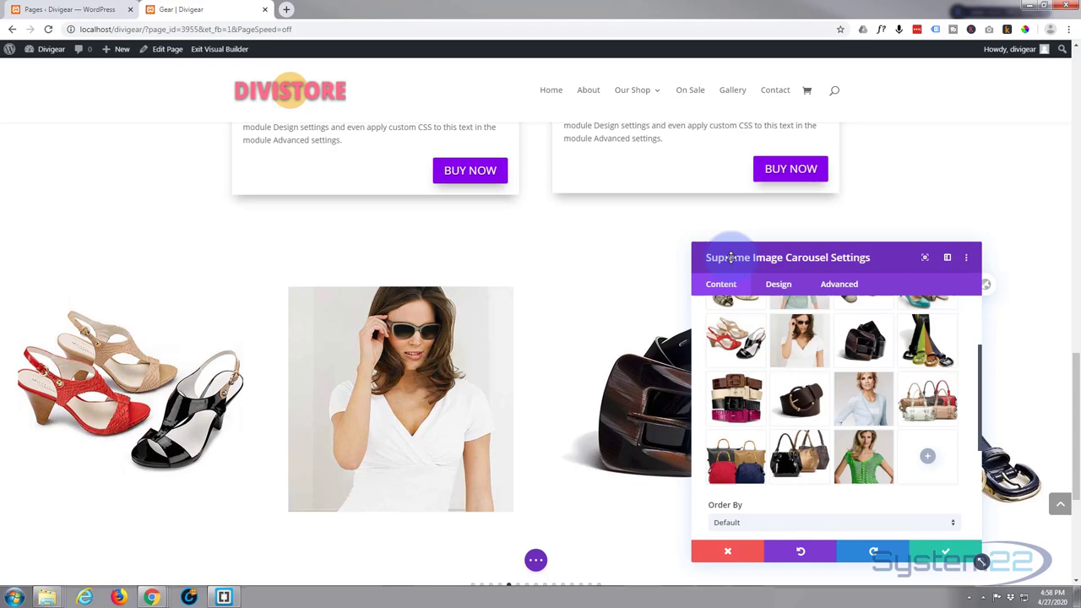
click(720, 297)
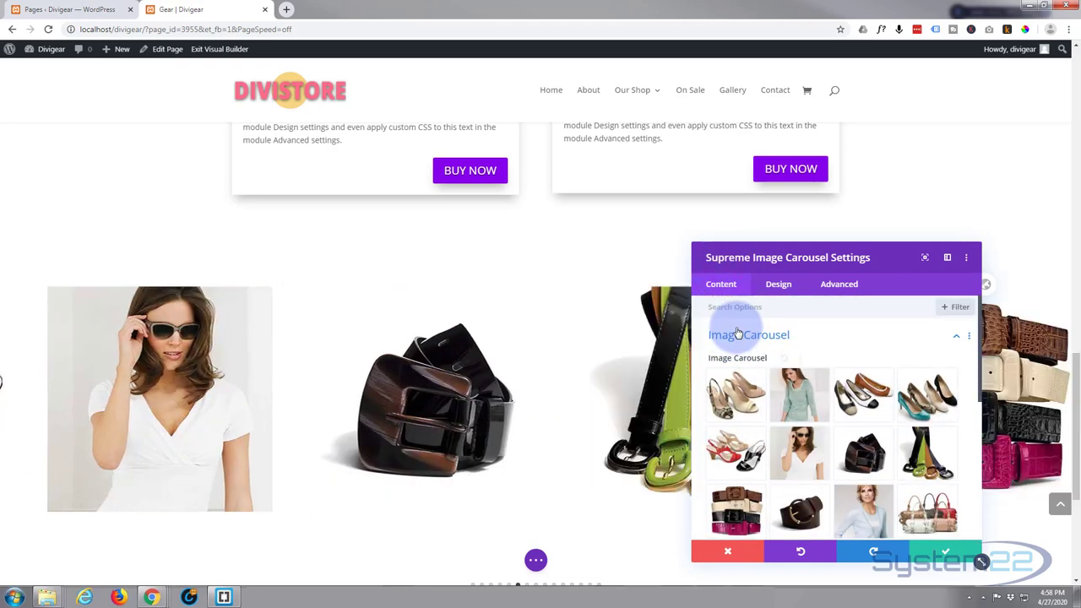
click(820, 338)
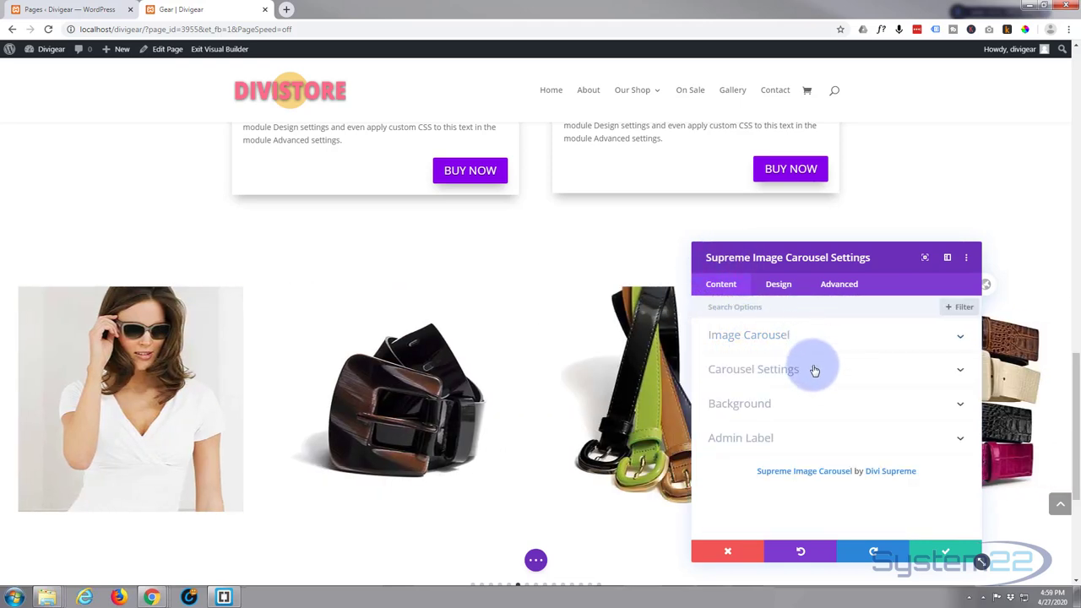
click(814, 371)
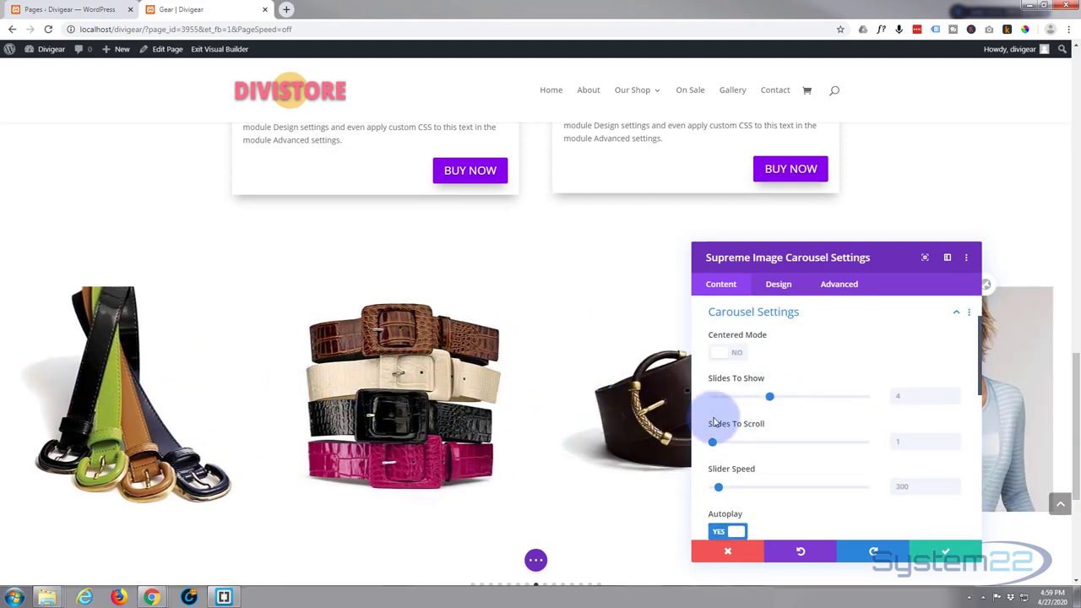
drag(842, 259, 777, 245)
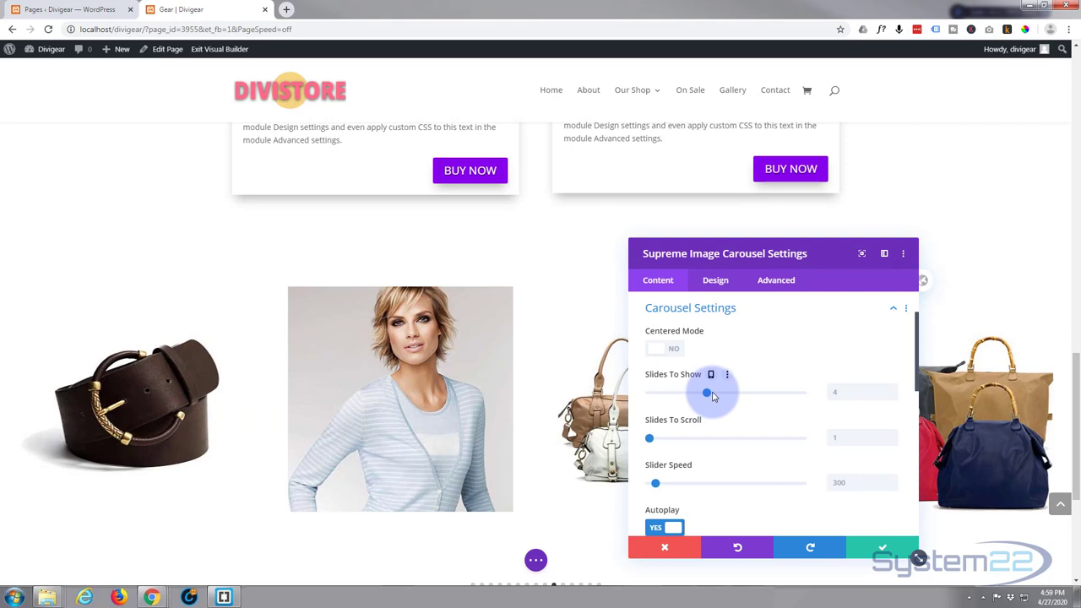
drag(712, 397, 737, 396)
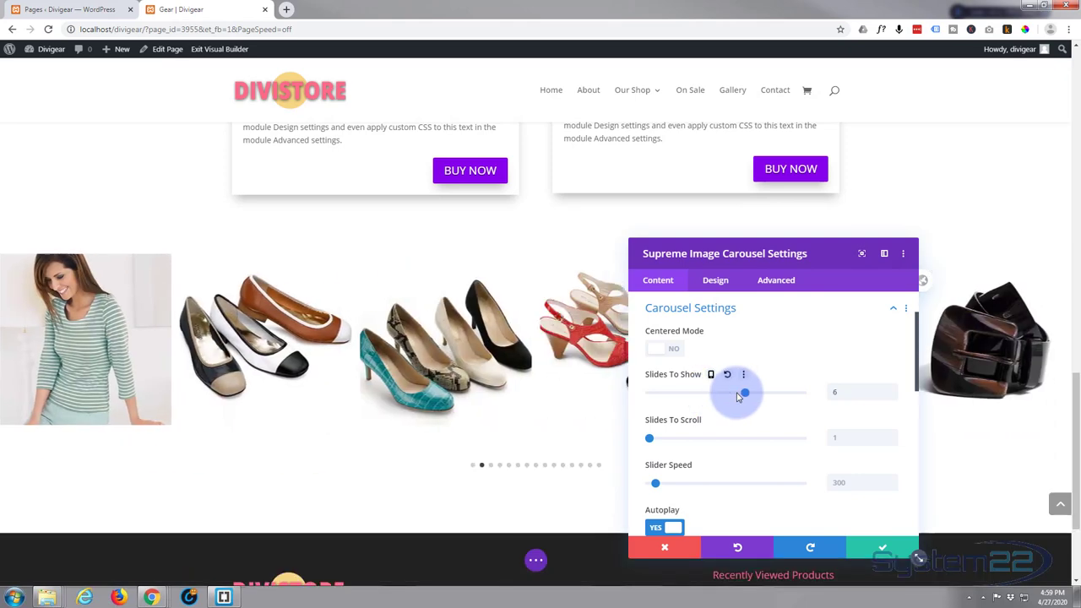
drag(746, 396, 782, 396)
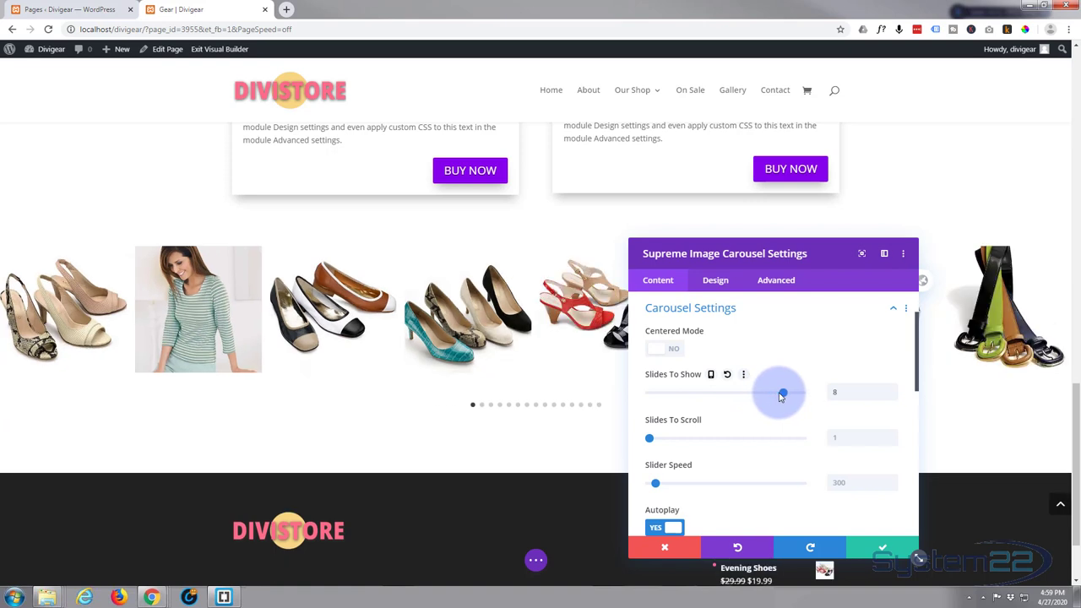
drag(783, 394, 751, 396)
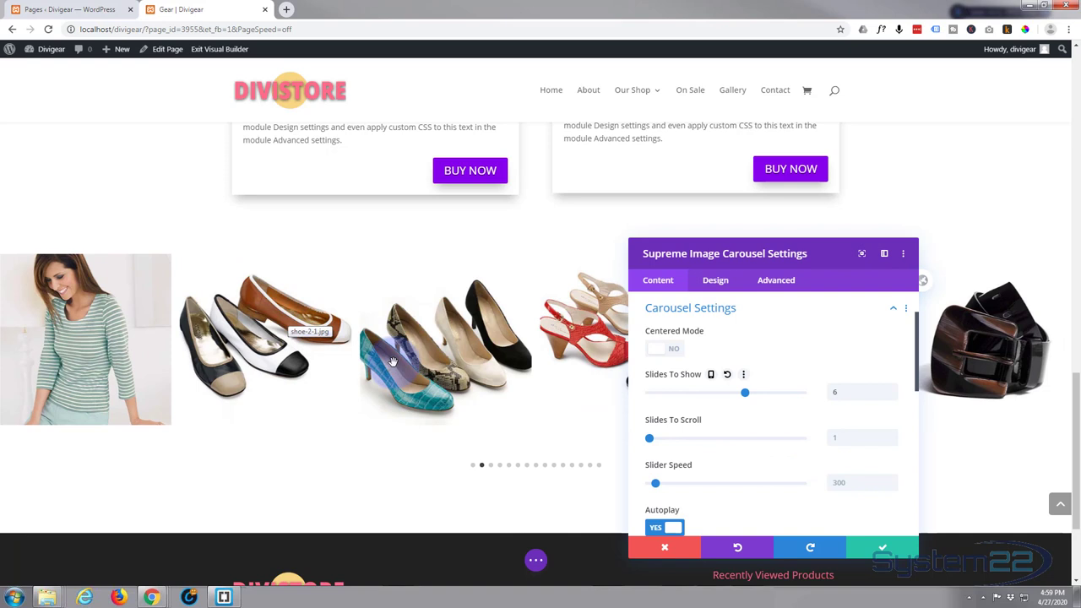
Set the carousel's slider speed to 469.
scroll(755, 469, down, 1)
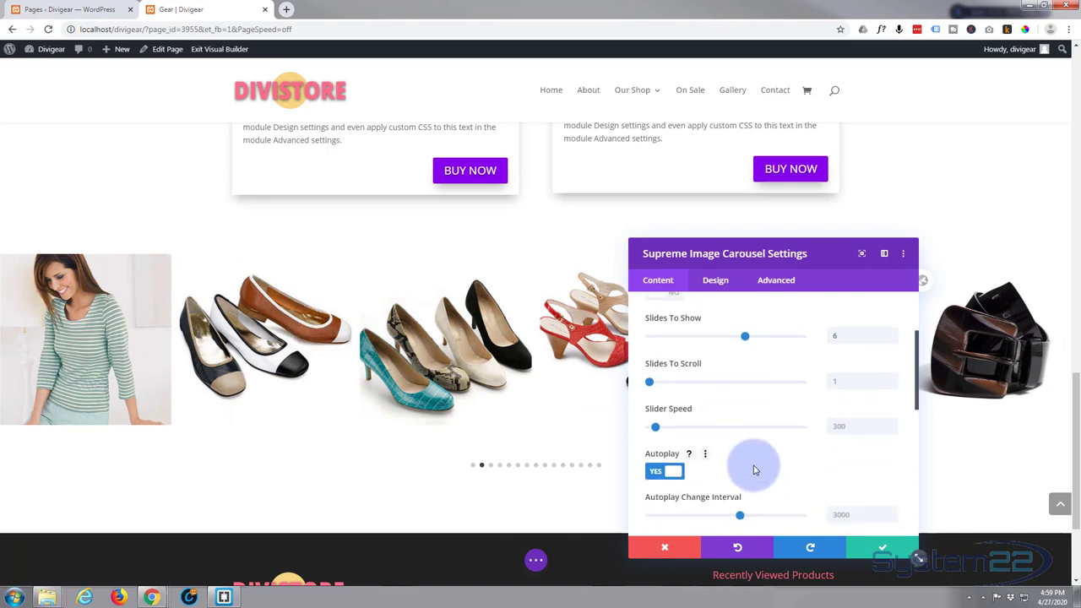
drag(657, 430, 660, 429)
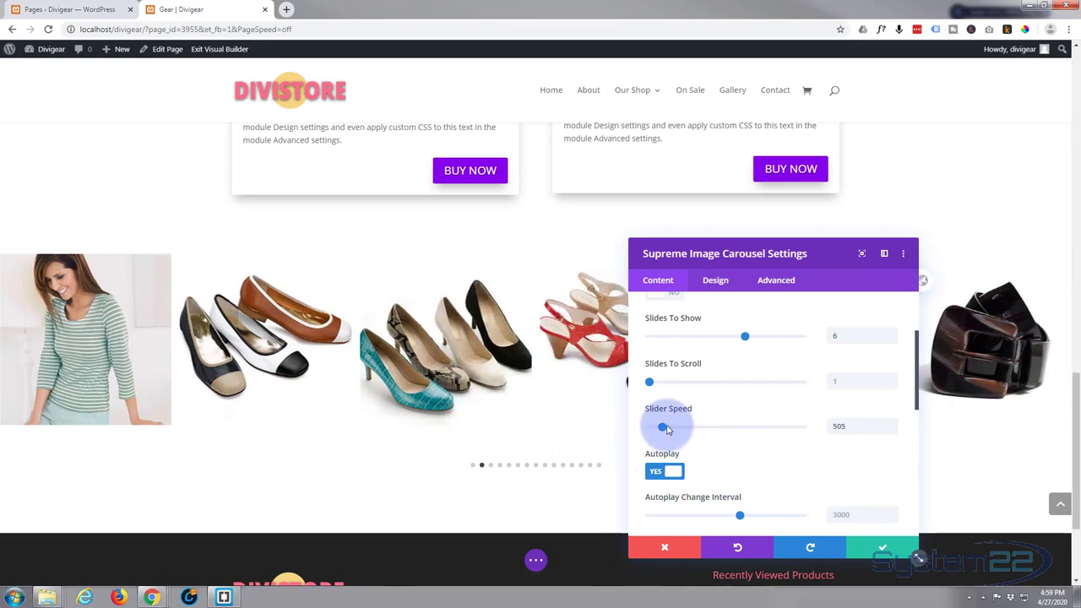
drag(663, 428, 660, 429)
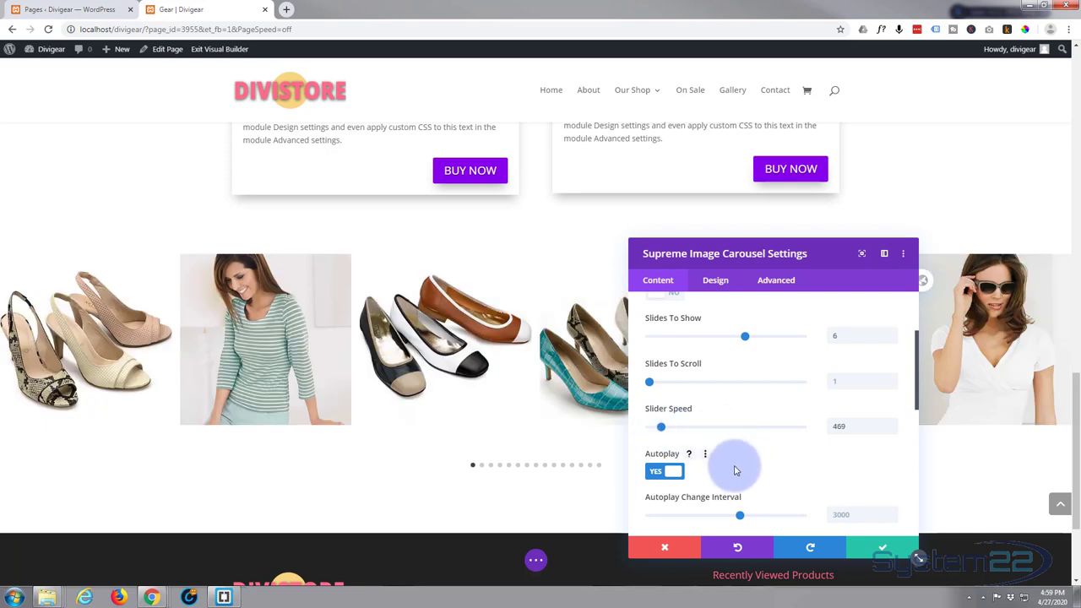
Set the spacing between the carousel images to 0.
scroll(735, 471, down, 2)
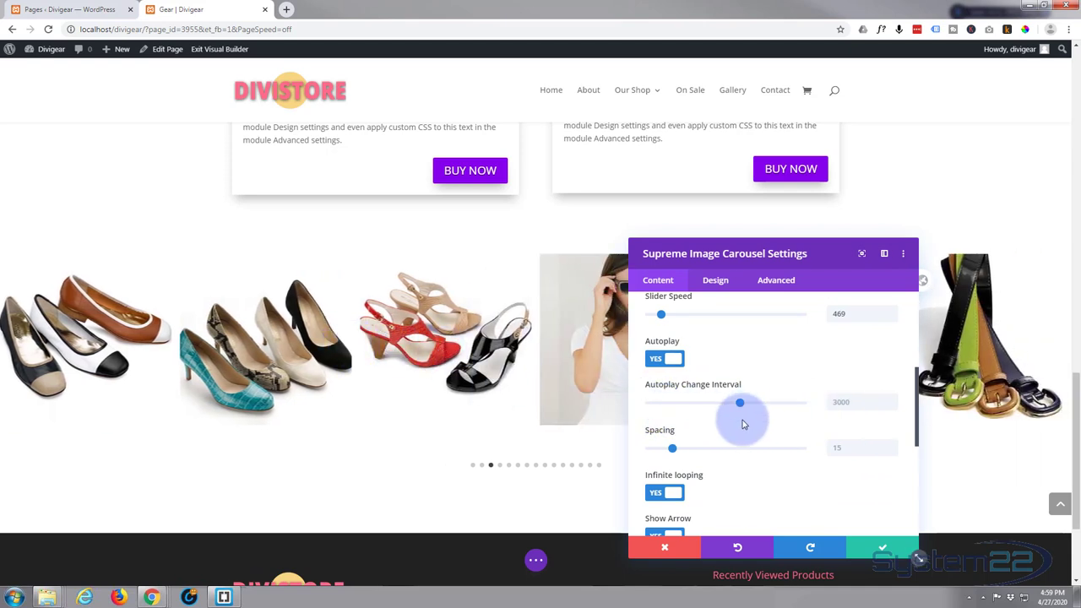
scroll(743, 425, down, 1)
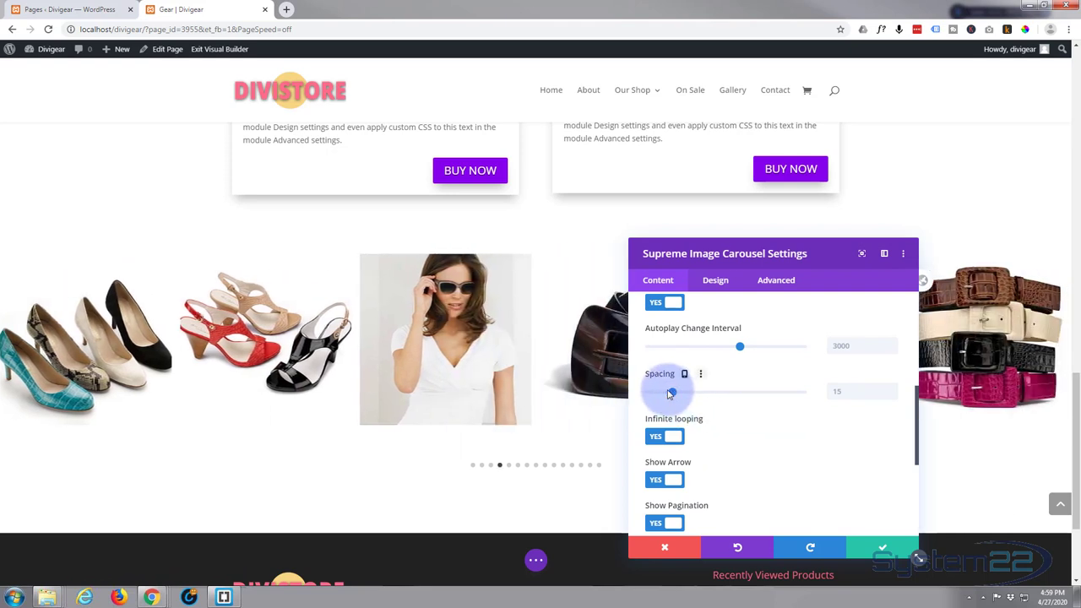
drag(670, 394, 639, 395)
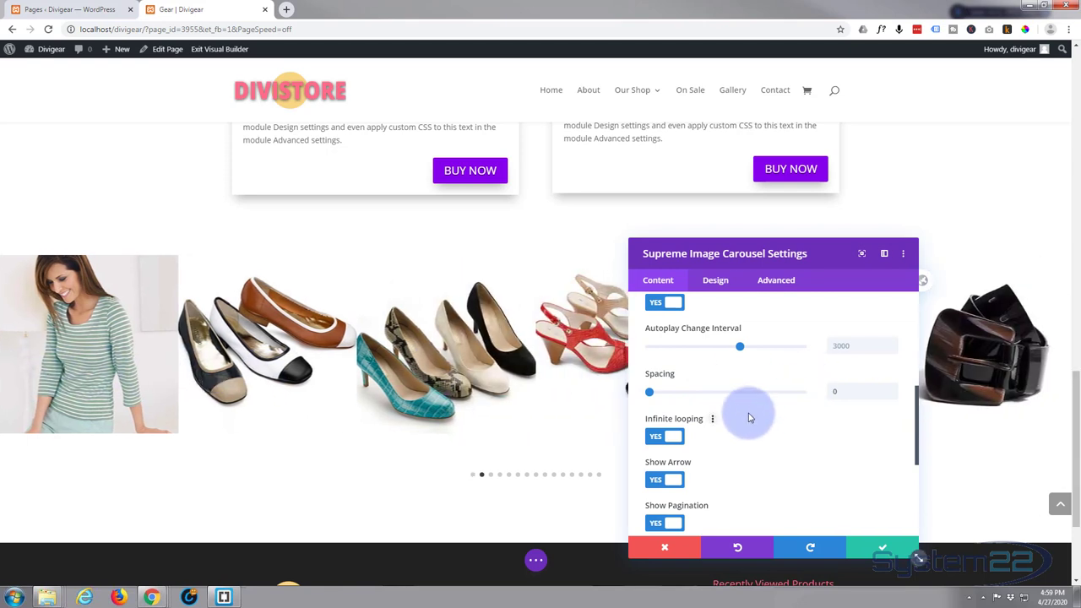
Enable opening the carousel images in a lightbox and turn on the lightbox's gallery mode.
scroll(748, 413, down, 1)
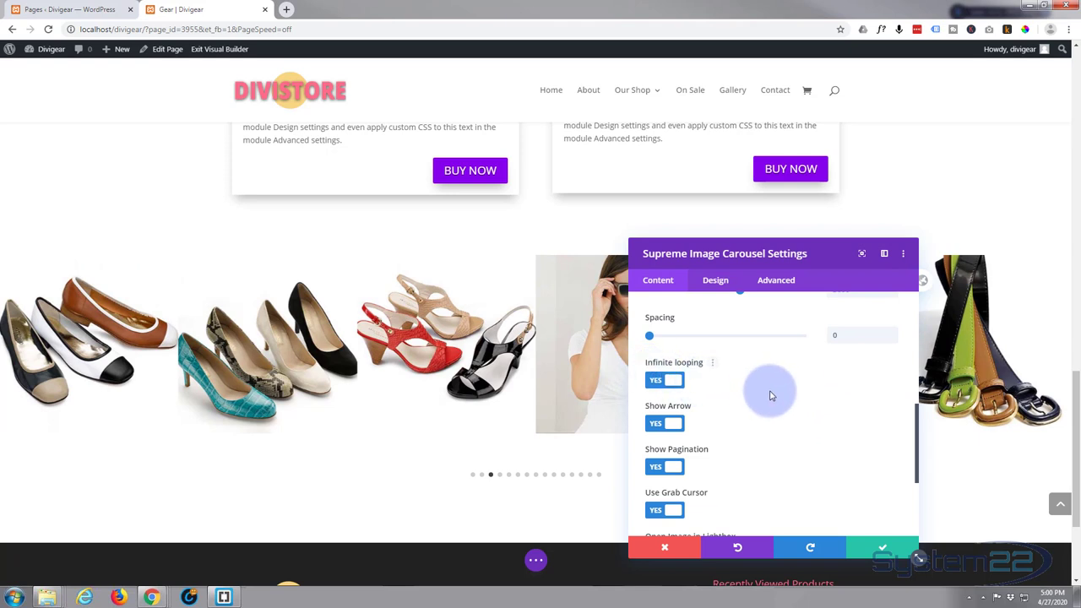
scroll(770, 395, down, 1)
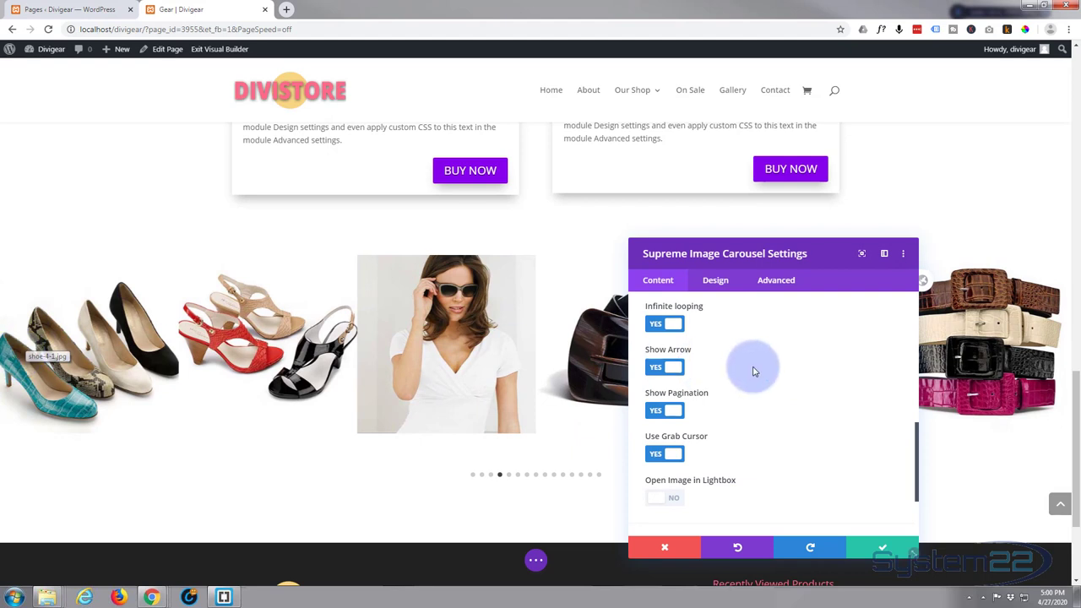
scroll(756, 374, down, 1)
scroll(756, 374, down, 1)
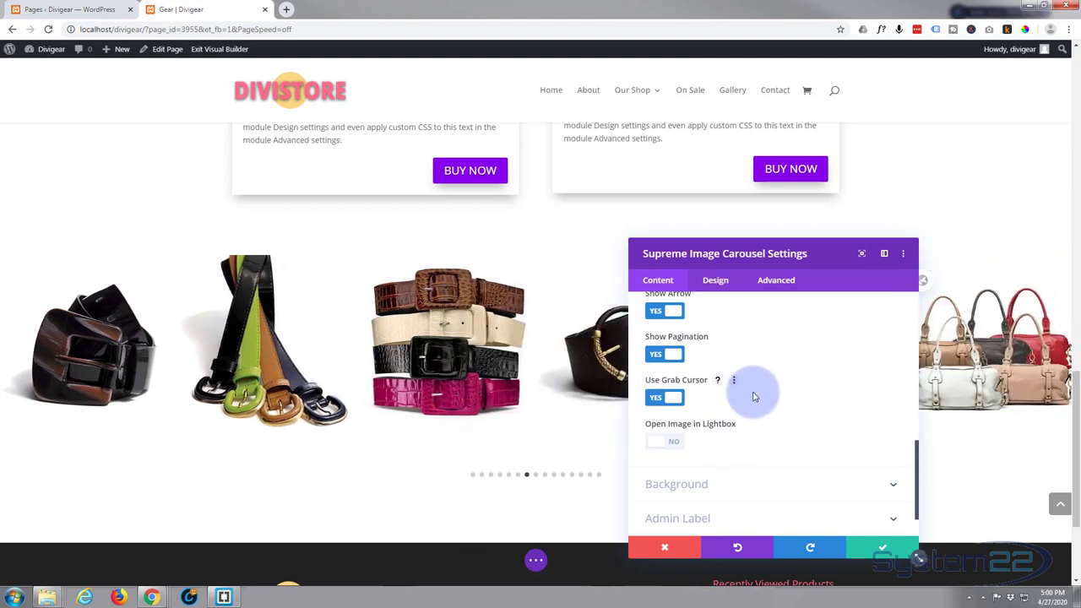
scroll(751, 394, down, 2)
click(671, 393)
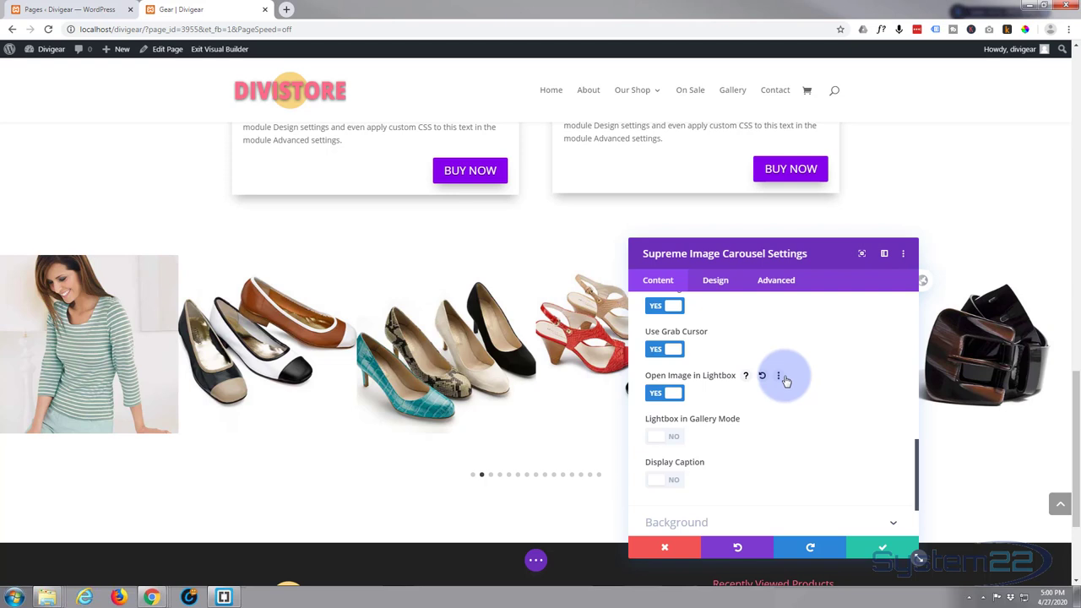
scroll(784, 378, down, 1)
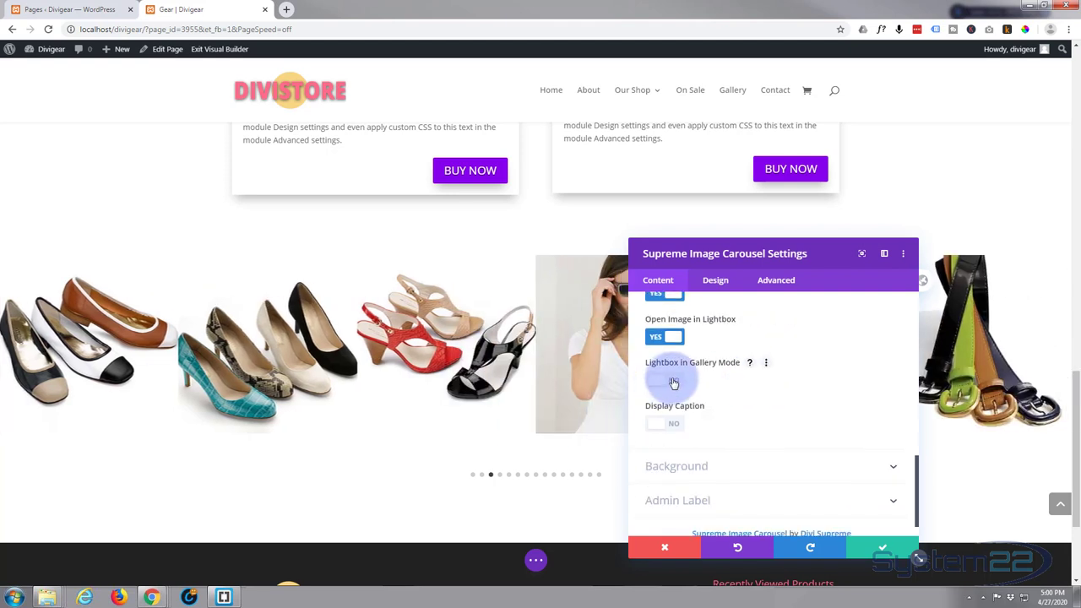
click(674, 384)
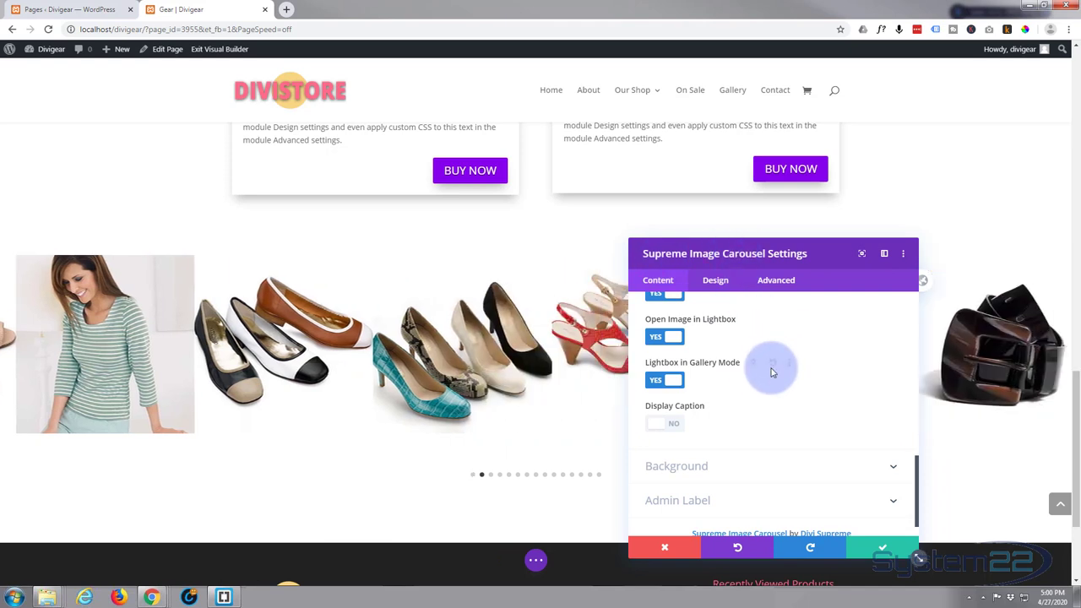
scroll(735, 400, down, 1)
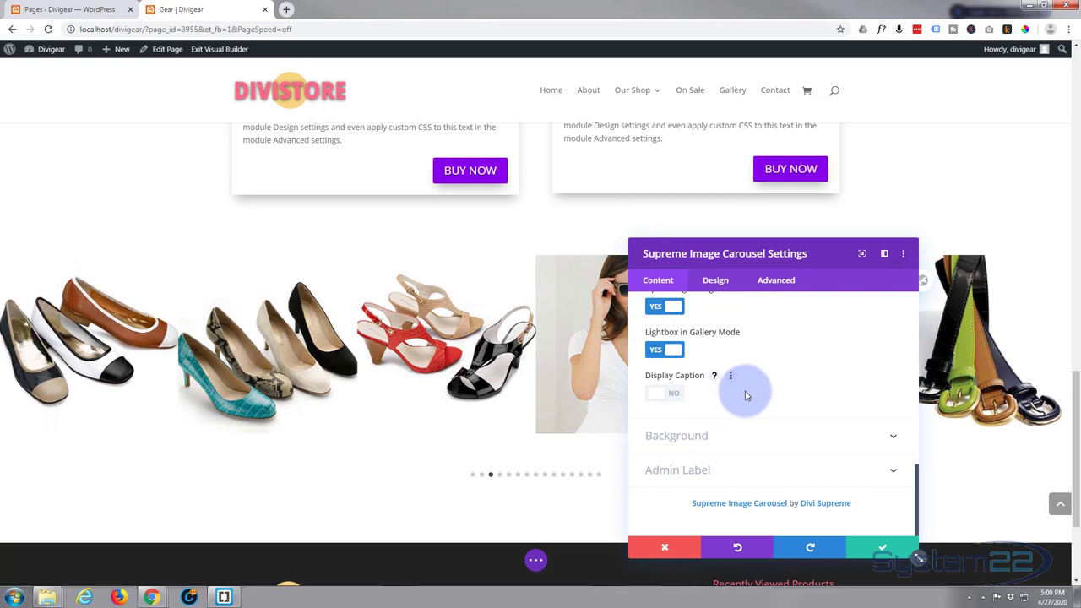
Try the Bottom and Top horizontal alignments in the carousel's layout design settings and restore Center.
click(715, 280)
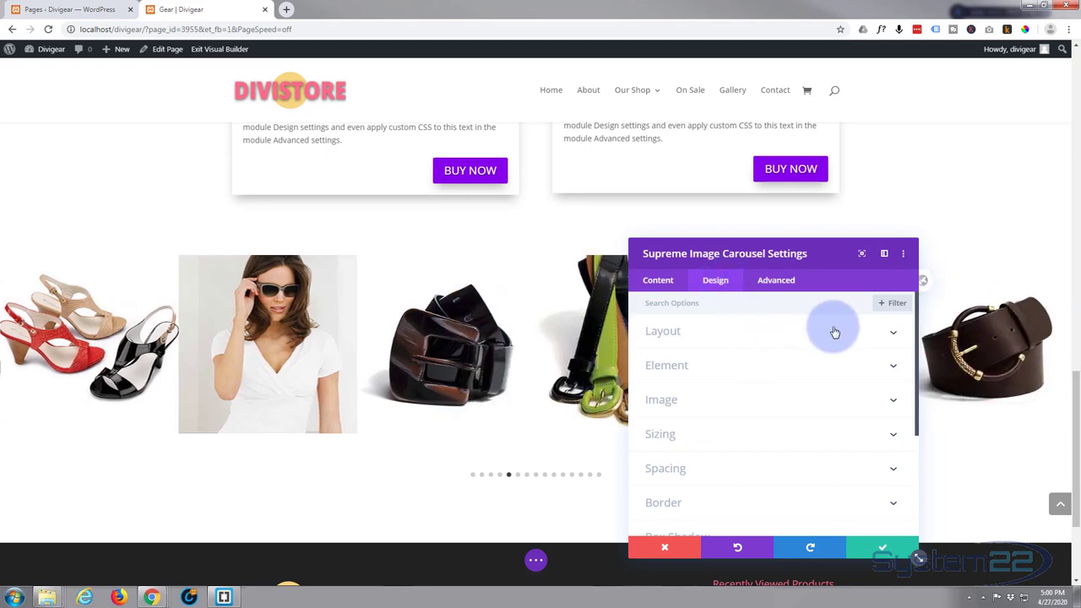
click(875, 335)
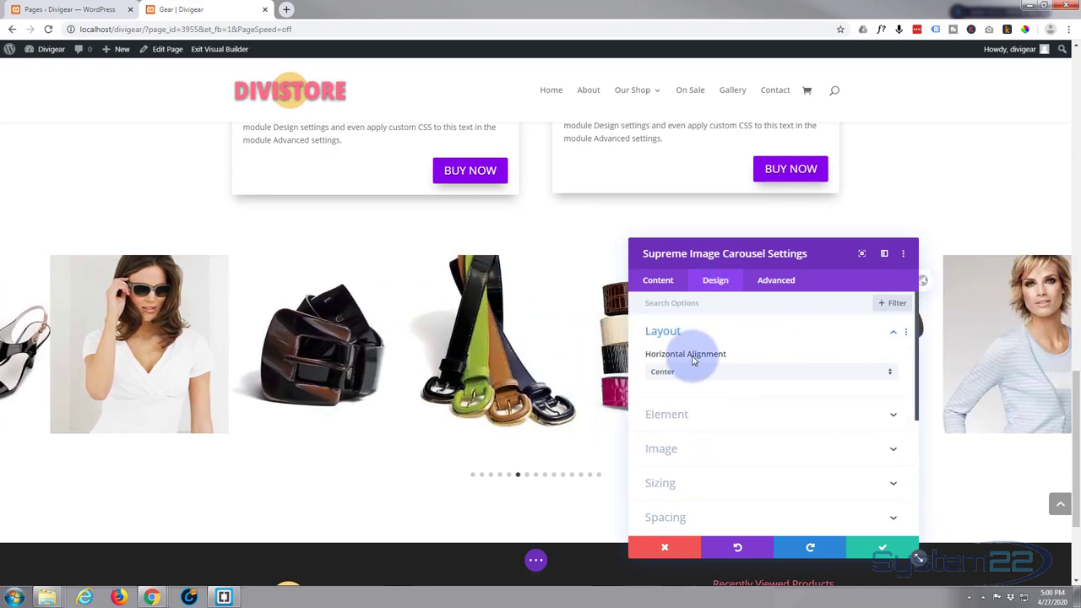
click(715, 373)
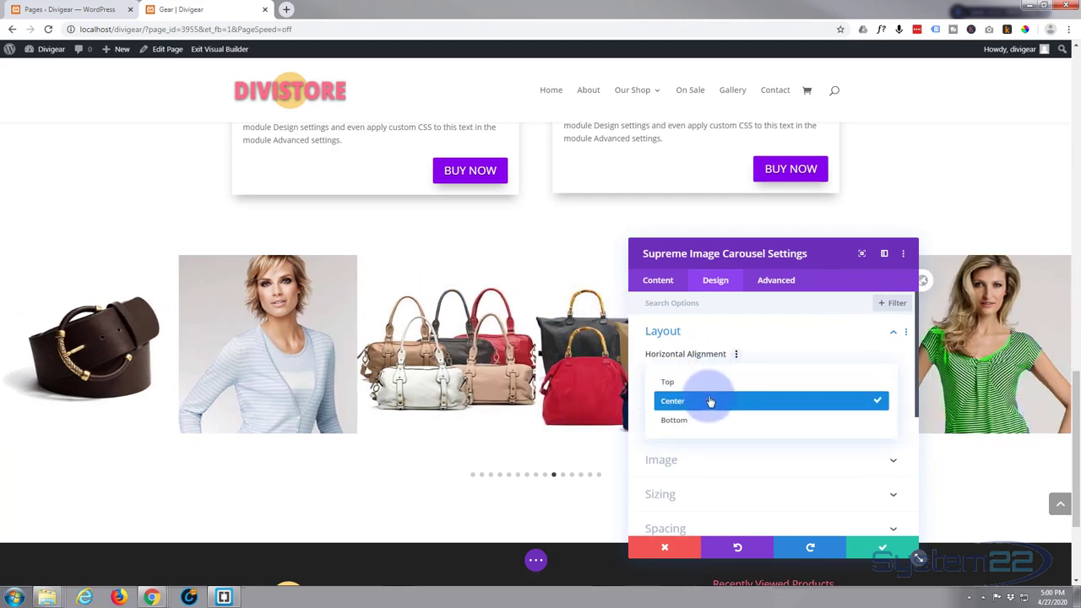
click(710, 402)
click(696, 377)
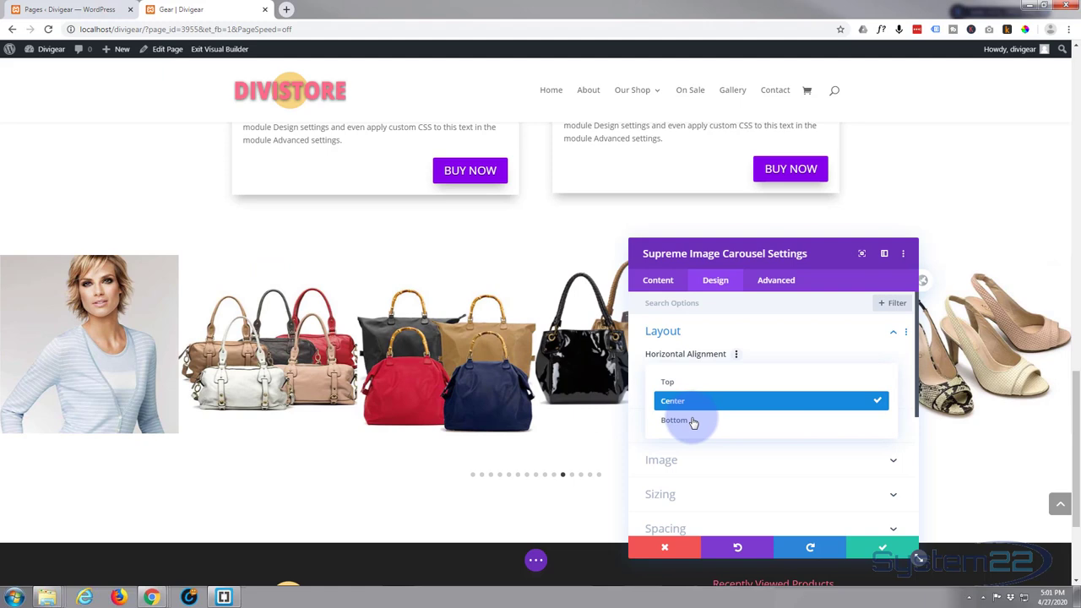
click(694, 422)
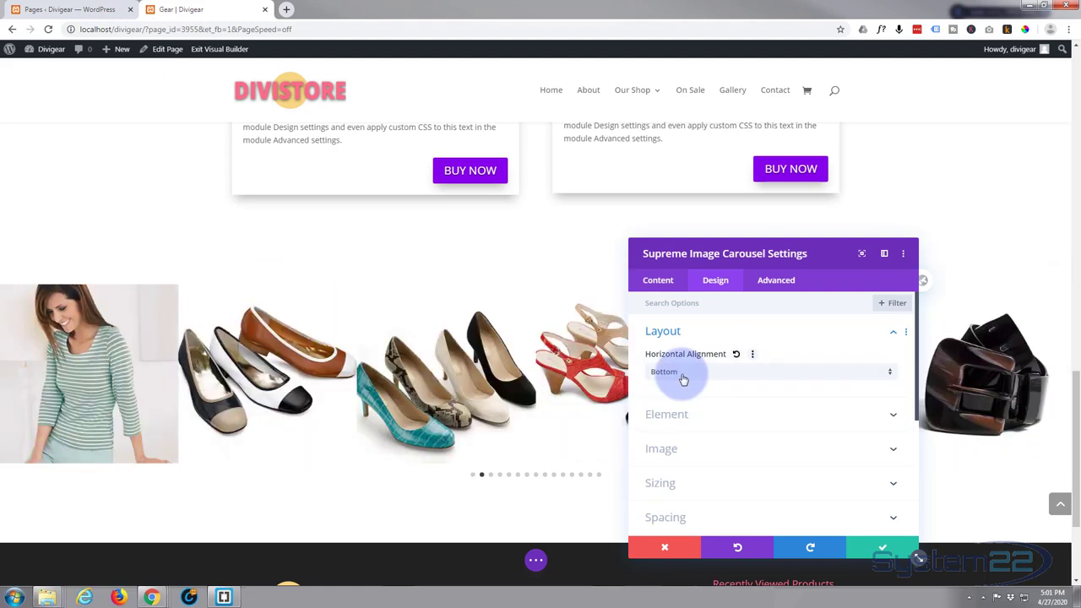
click(684, 377)
click(688, 385)
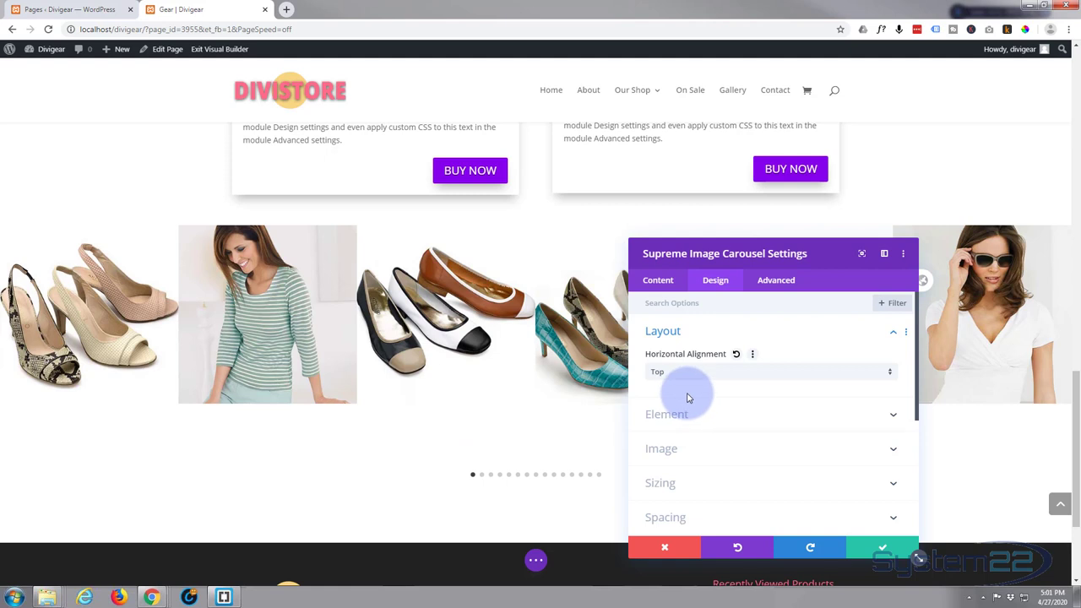
click(694, 378)
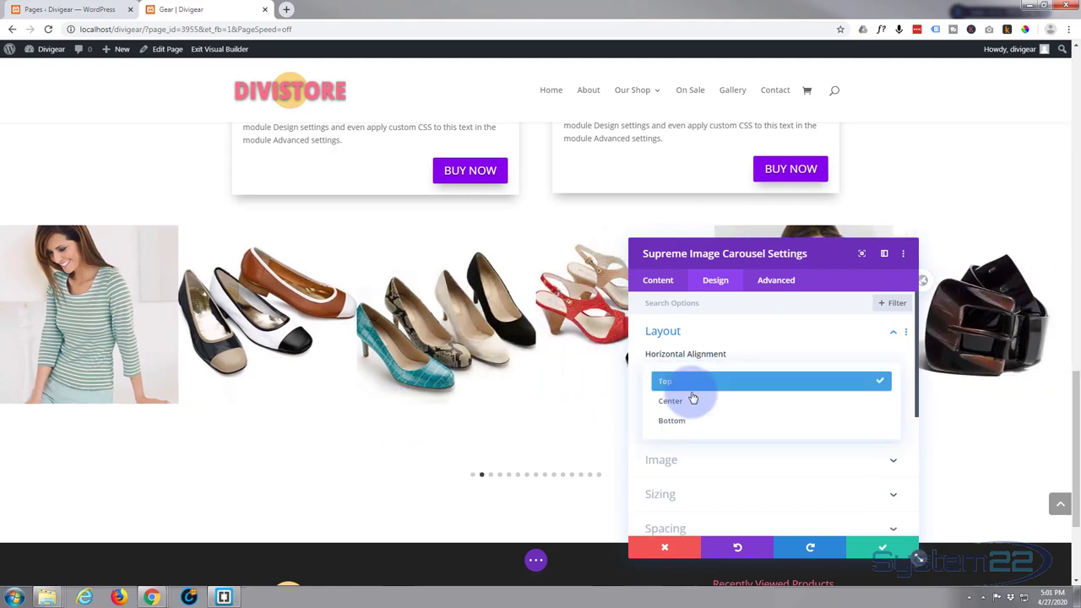
click(688, 404)
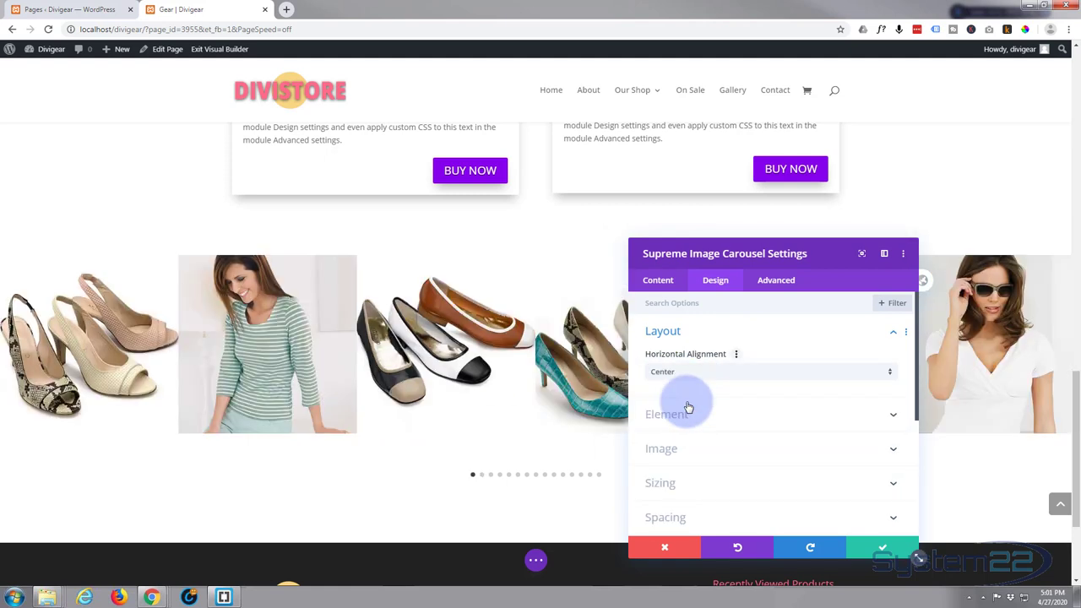
Set the carousel's arrow position to Inside in the element design settings.
scroll(700, 384, down, 1)
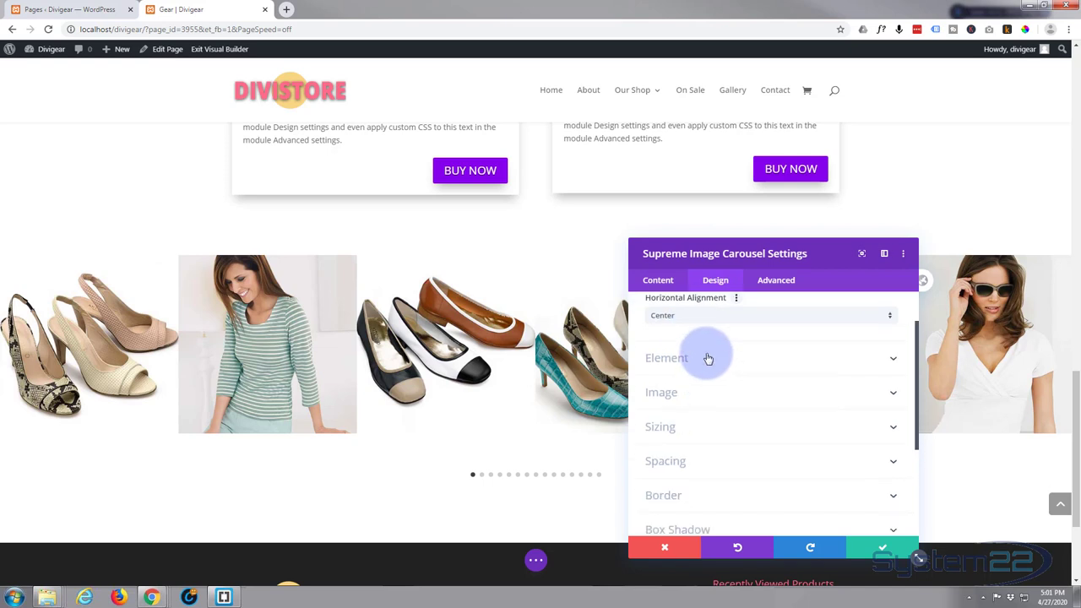
click(707, 358)
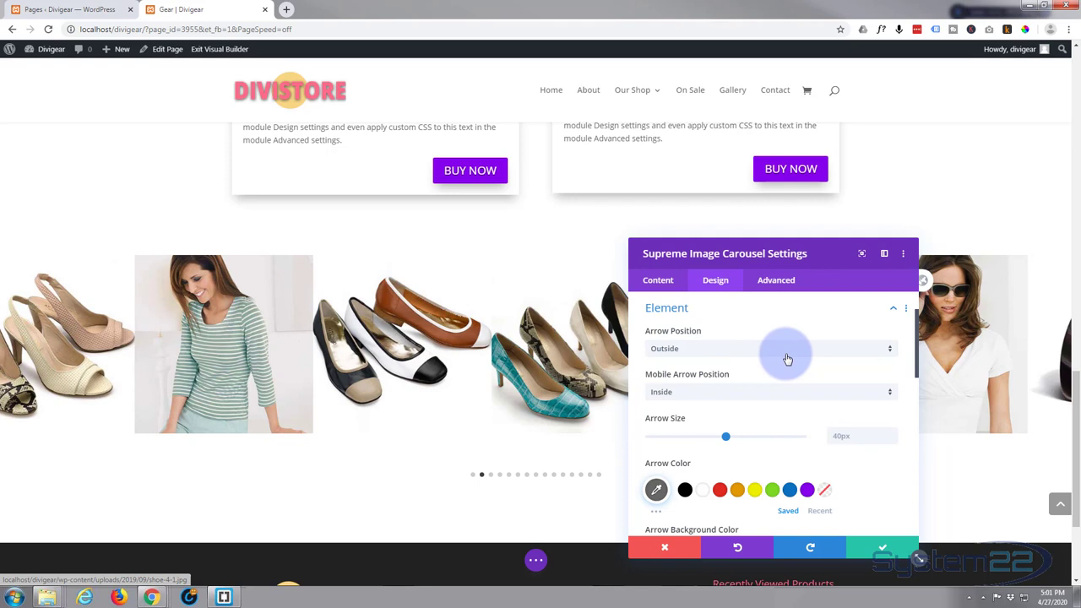
click(832, 355)
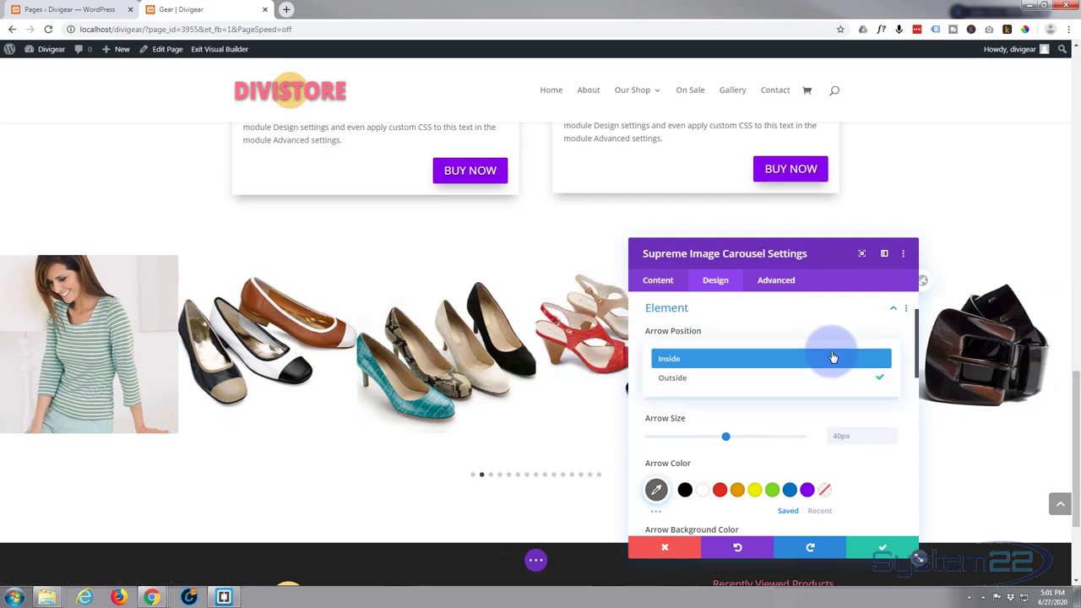
click(808, 362)
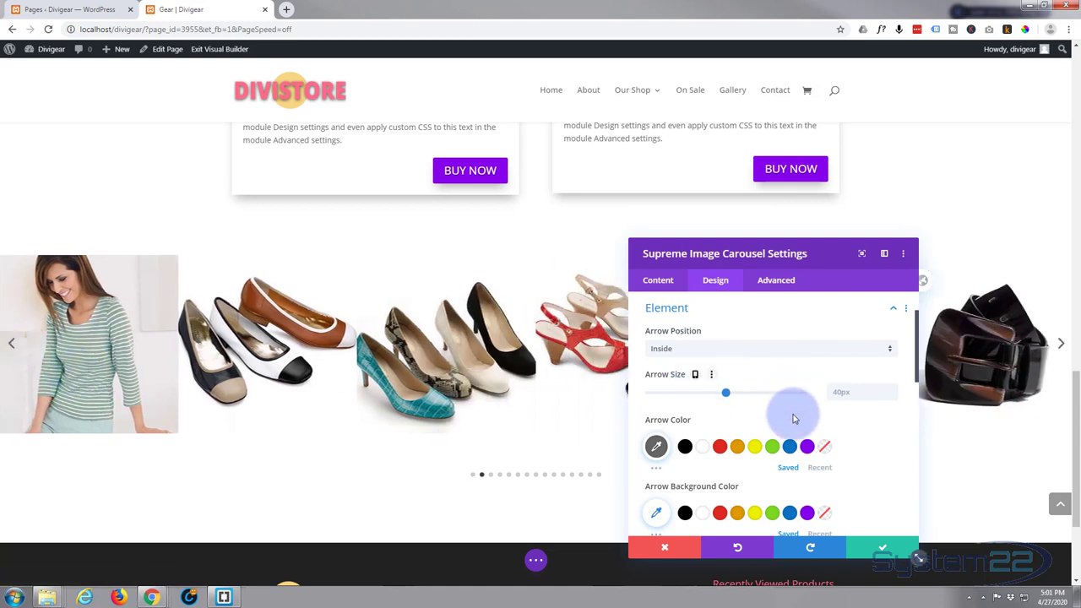
Set the carousel's arrow color to white (#ffffff) and its arrow background color to semi-transparent black, rgba(0,0,0,0.18).
scroll(769, 412, down, 1)
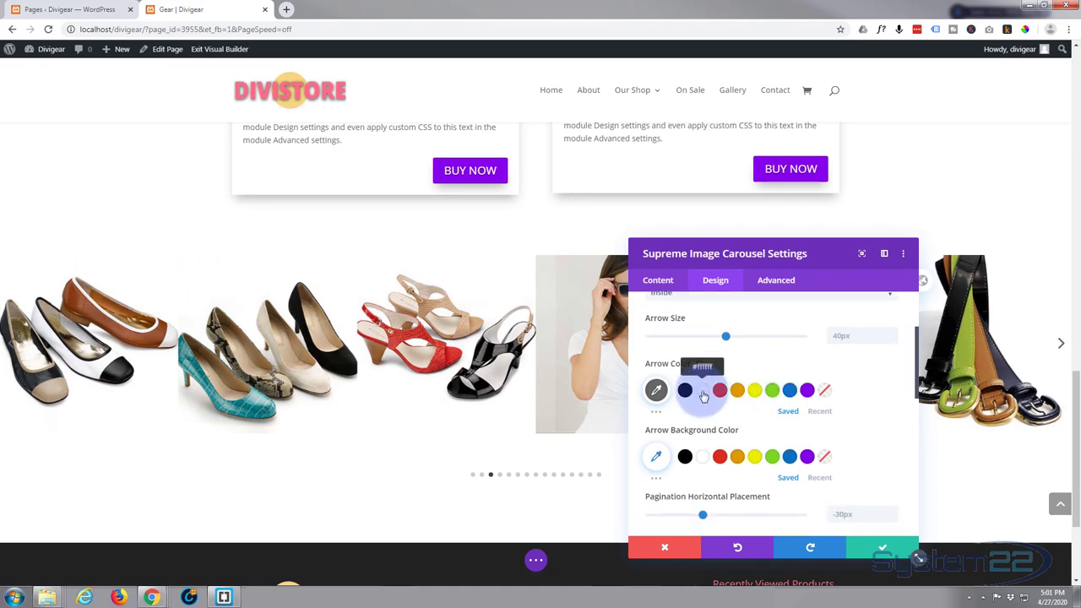
click(703, 390)
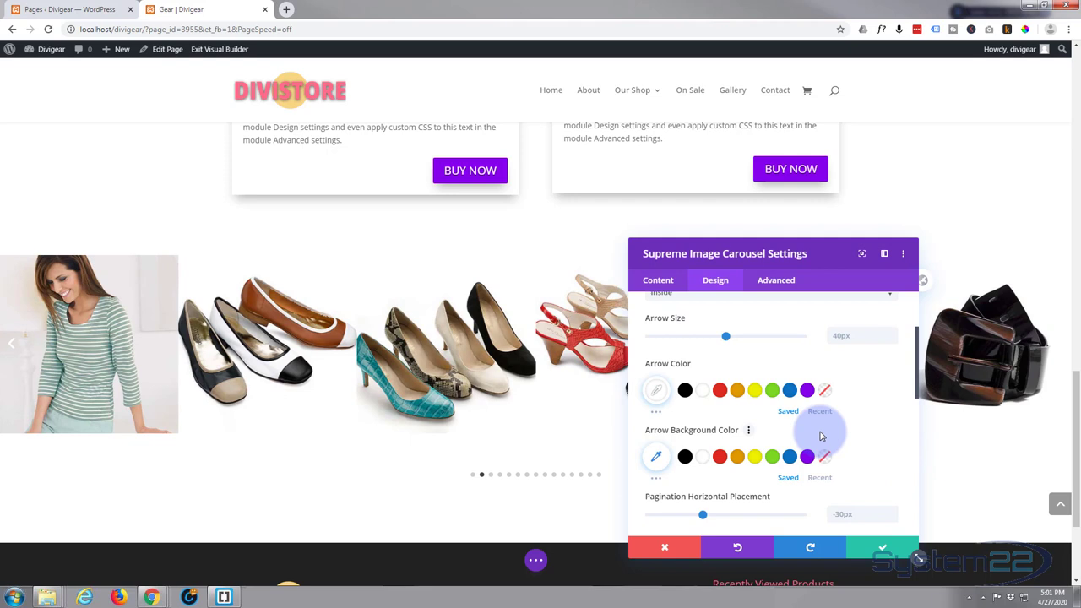
scroll(821, 435, down, 1)
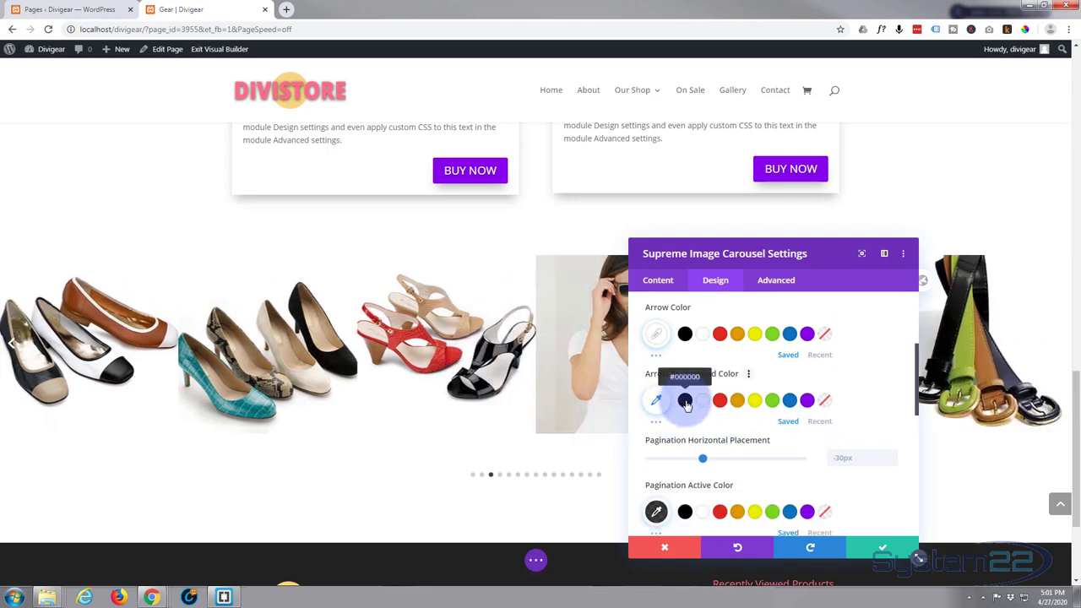
click(686, 405)
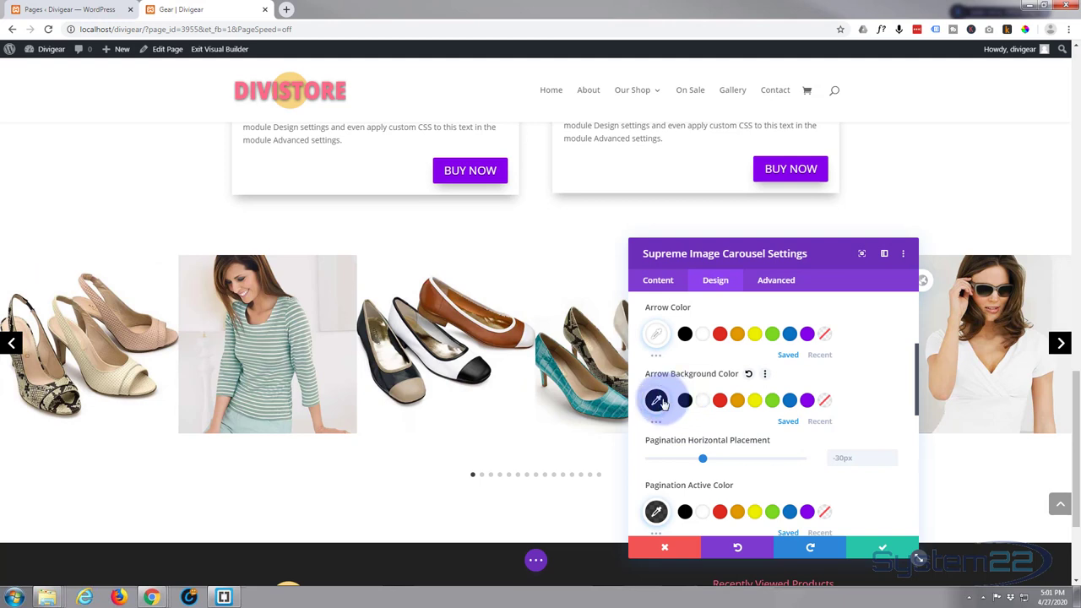
click(657, 400)
click(823, 425)
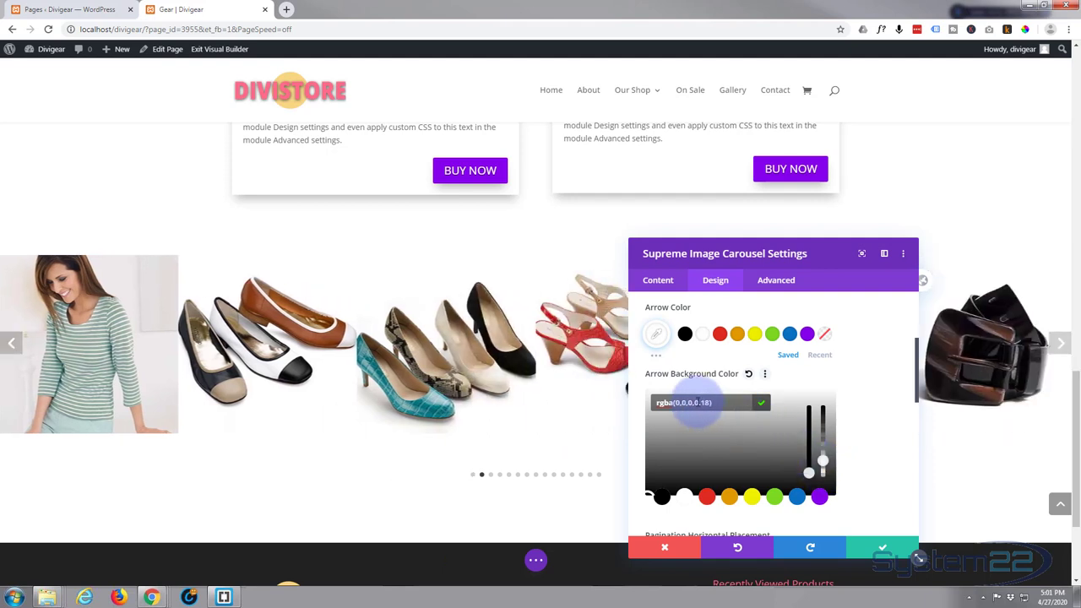
click(876, 366)
Set the carousel's pagination active color to the saved purple.
scroll(876, 367, down, 3)
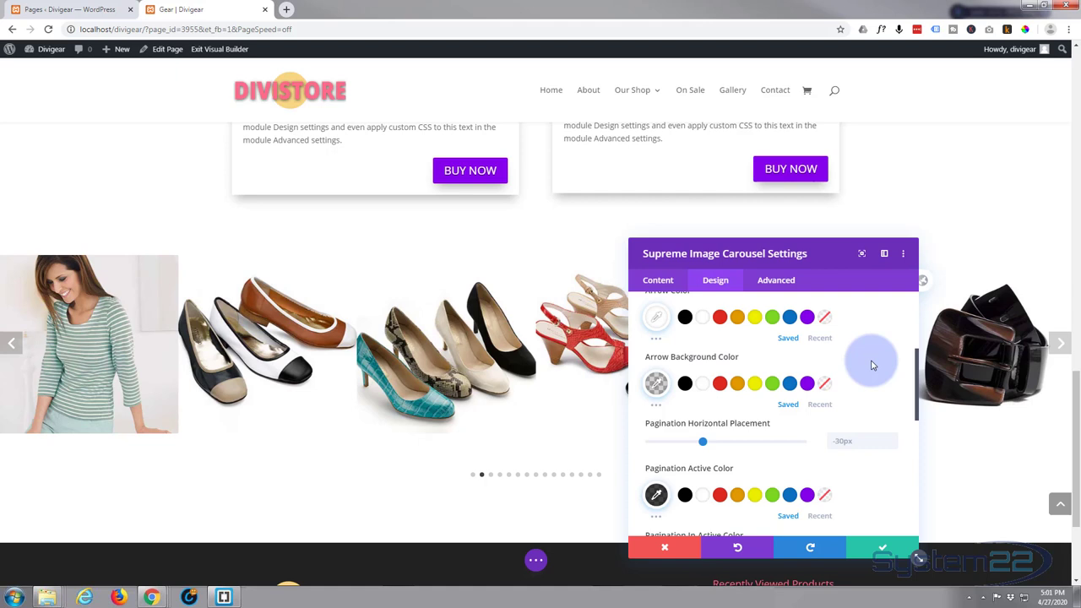
click(483, 478)
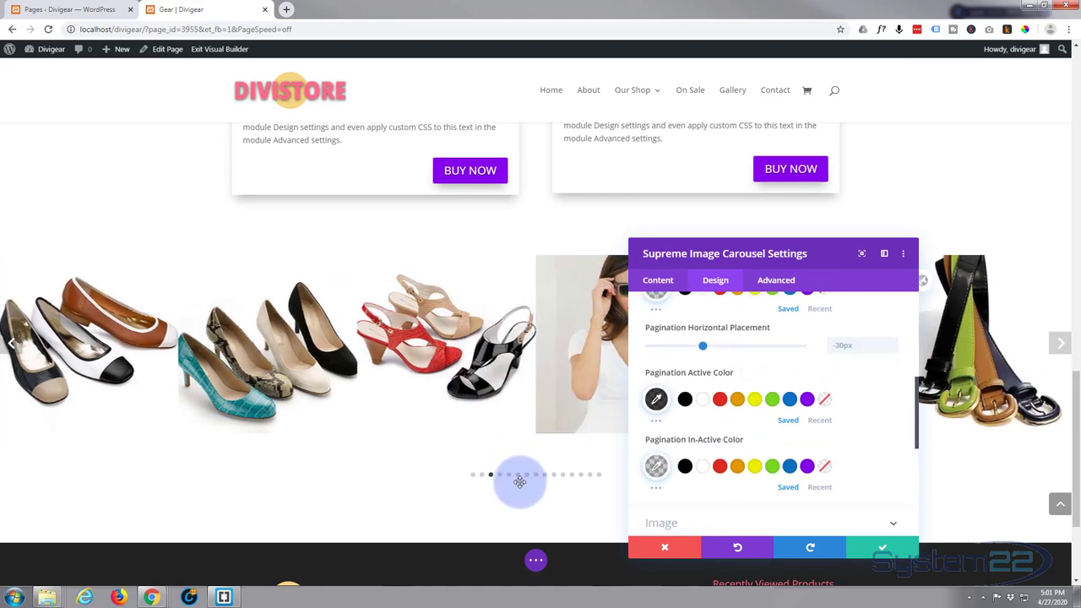
click(808, 400)
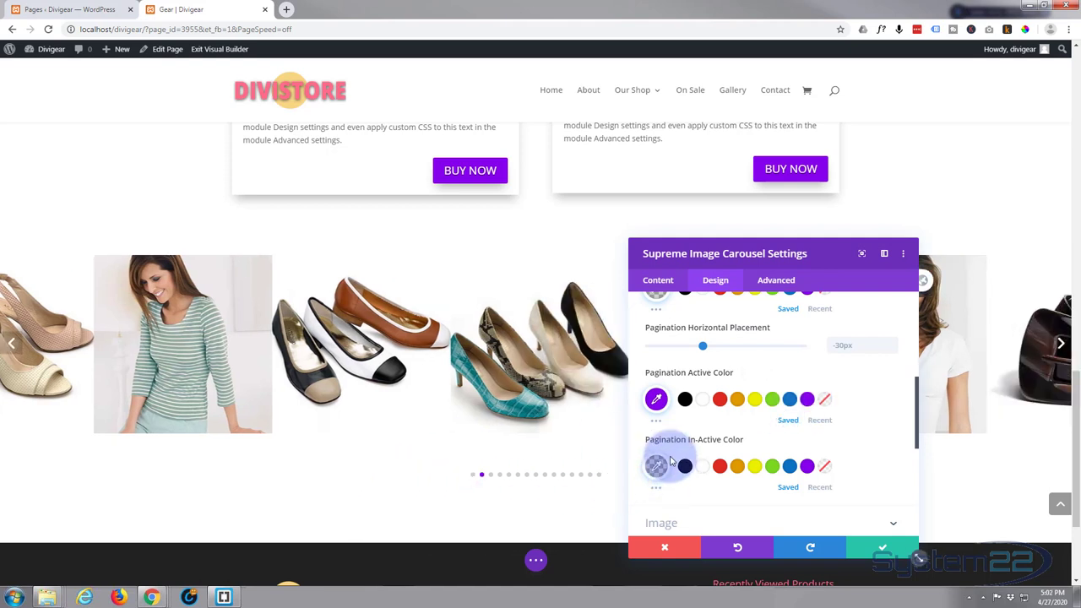
Give the carousel images a 1px solid border in black (#000000).
scroll(711, 421, down, 3)
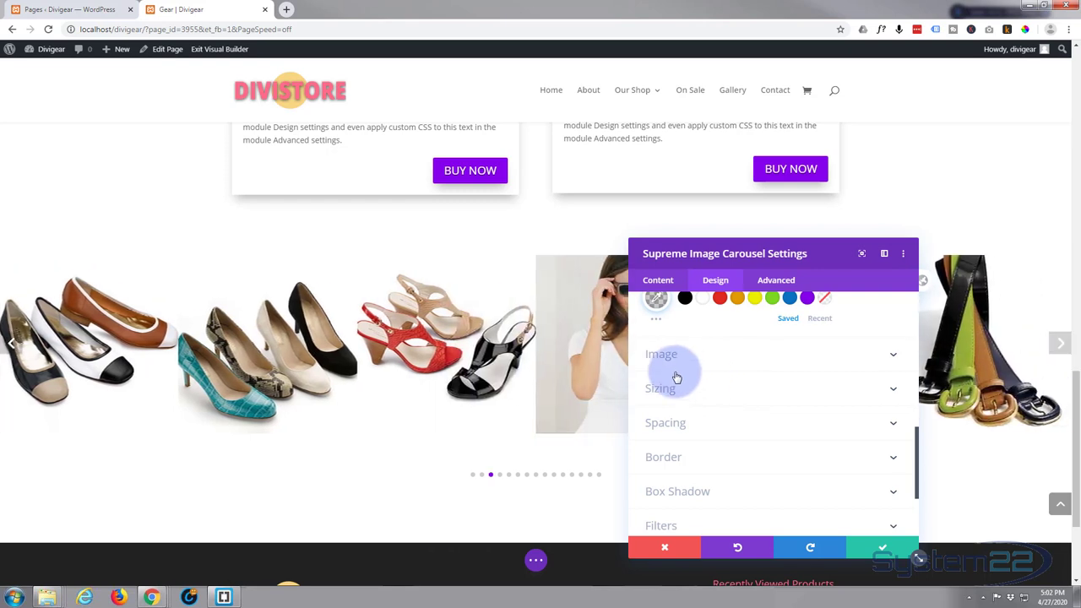
click(712, 360)
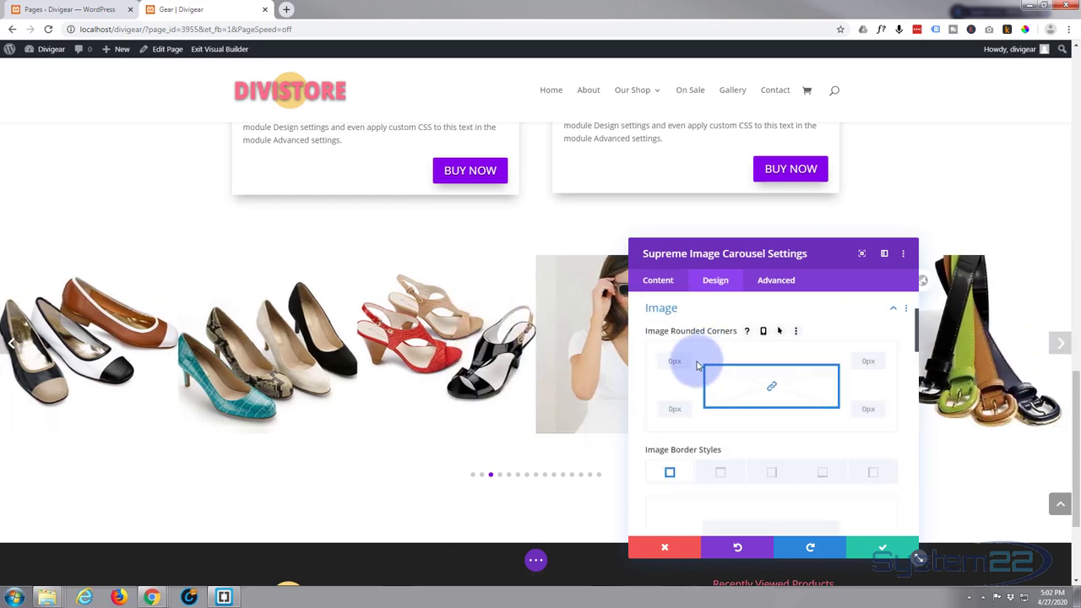
scroll(691, 377, down, 5)
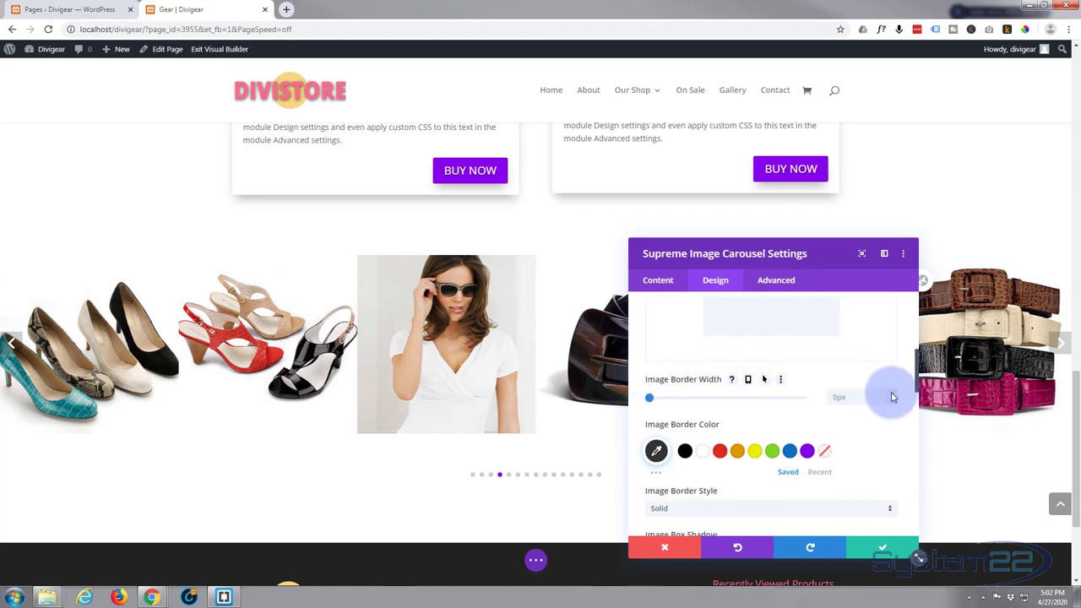
click(893, 397)
text(1)
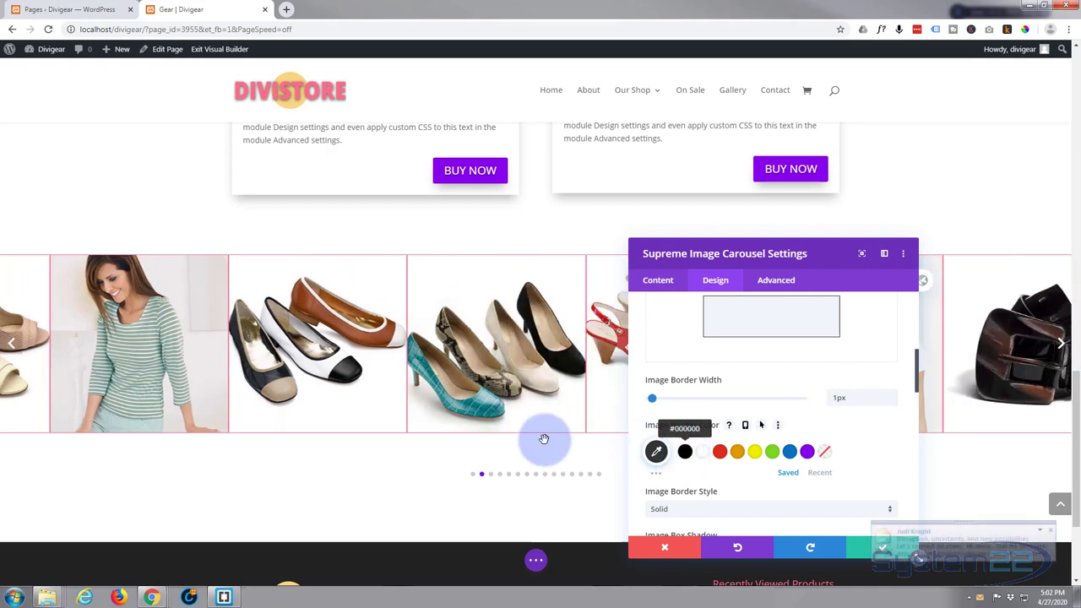
click(687, 454)
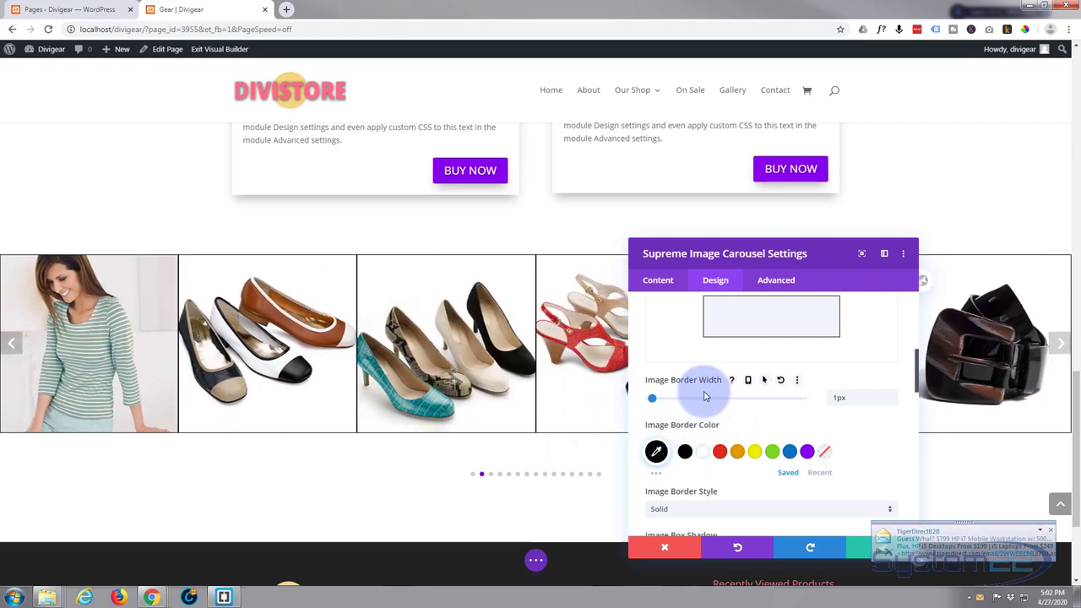
Apply the box shadow preset that casts a soft shadow below the whole carousel module.
scroll(706, 396, down, 3)
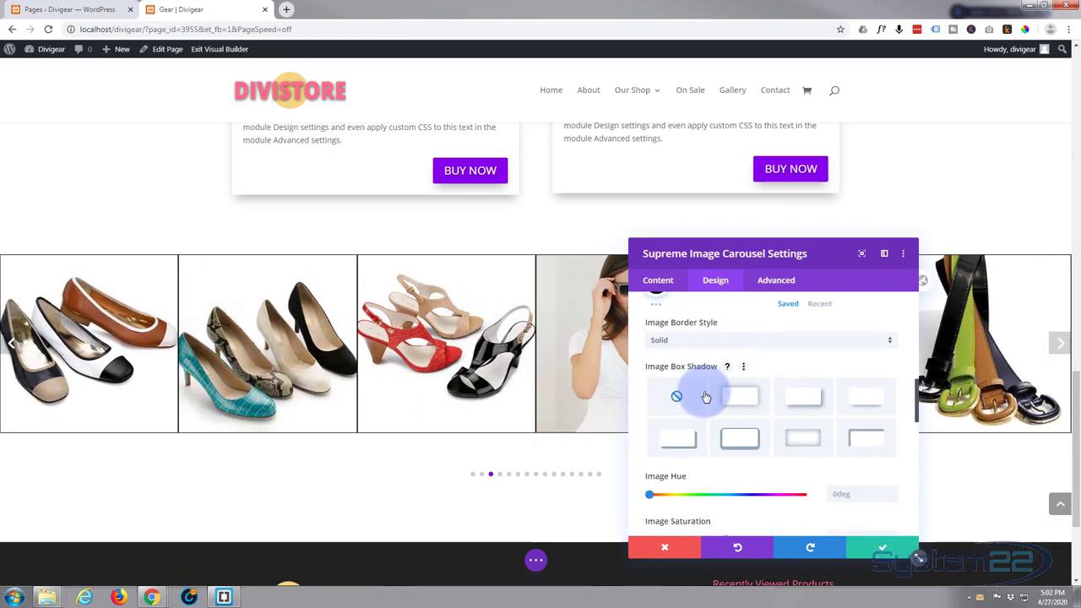
scroll(706, 396, down, 6)
scroll(706, 396, down, 4)
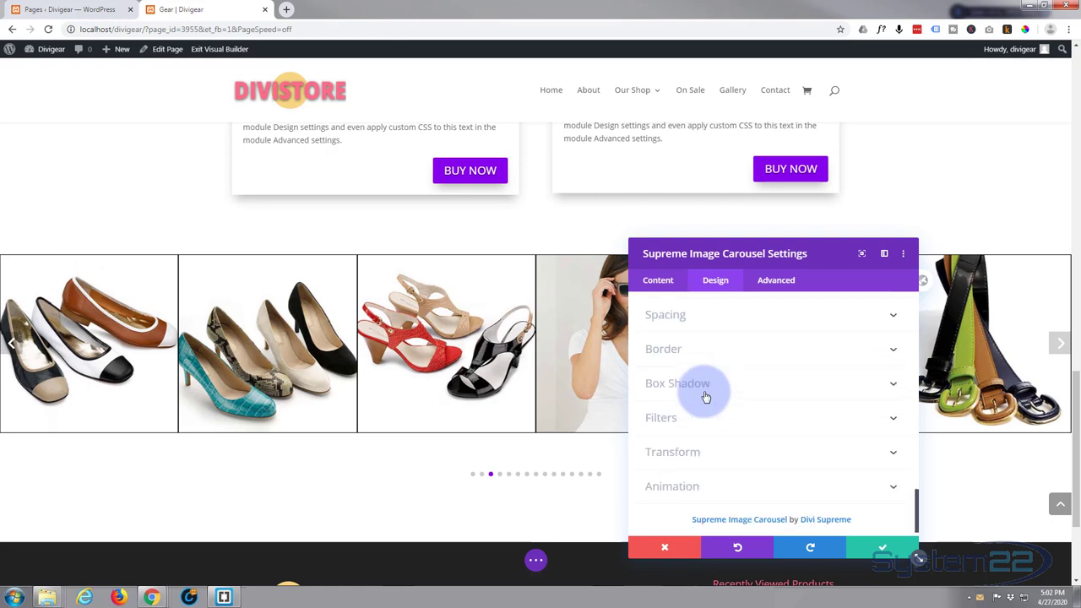
click(760, 371)
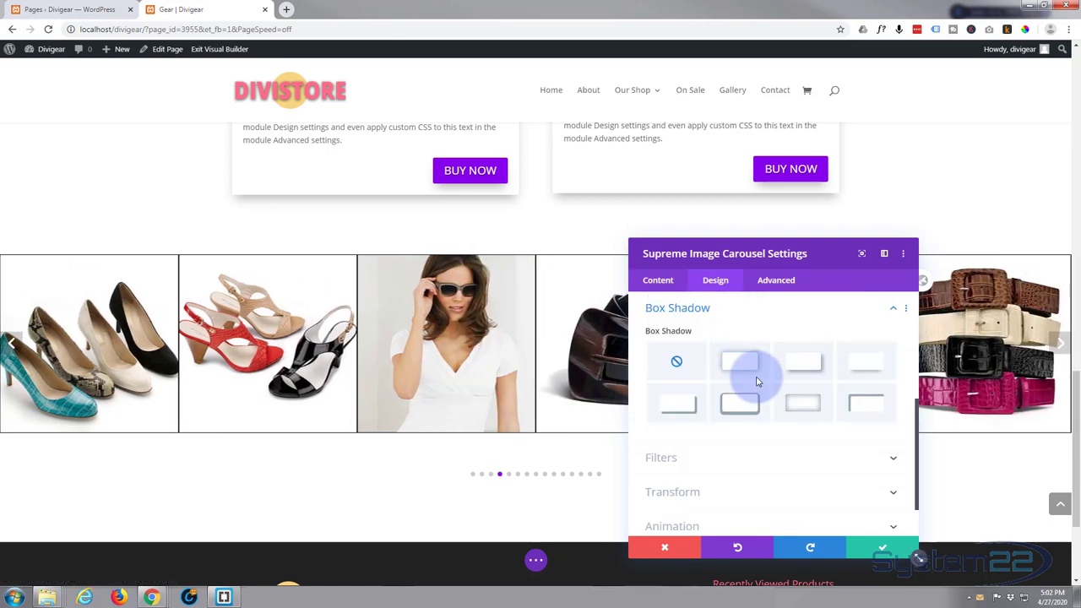
click(866, 372)
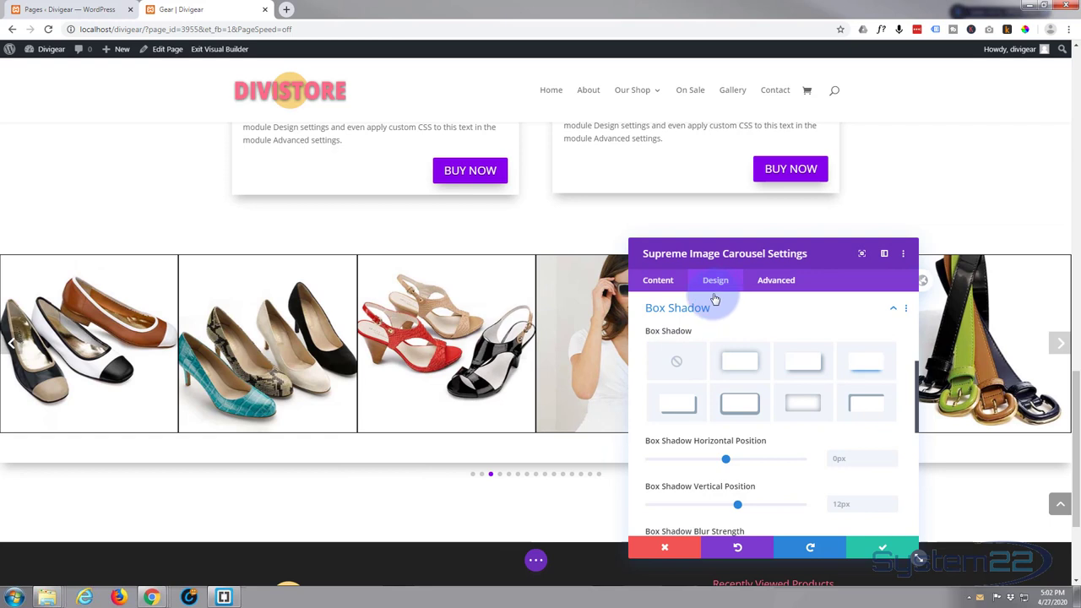
Set the carousel layout's horizontal alignment to Bottom and save the module settings.
scroll(708, 319, up, 5)
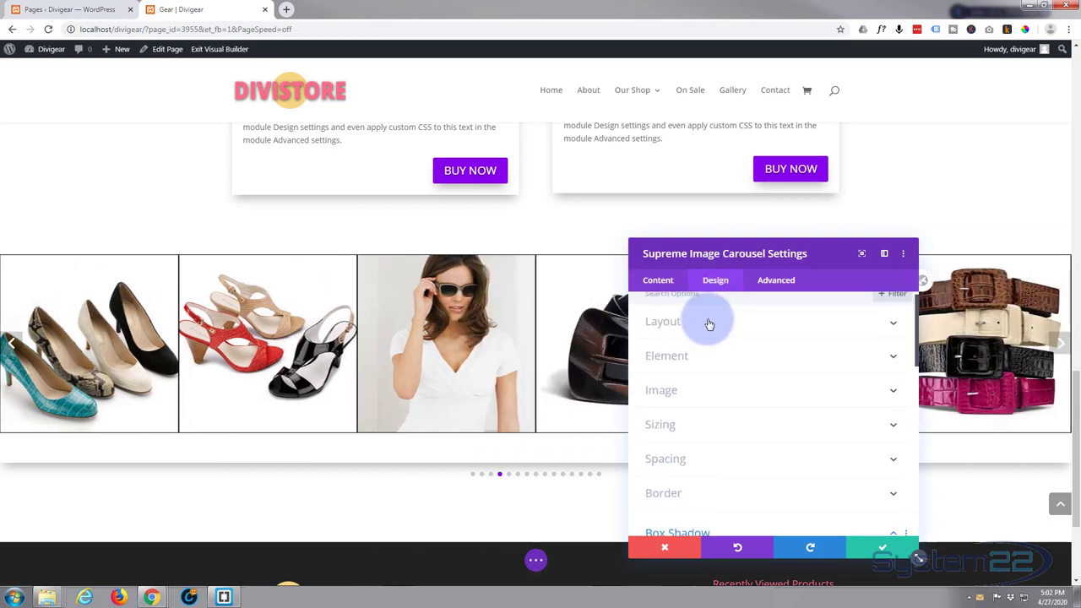
click(722, 332)
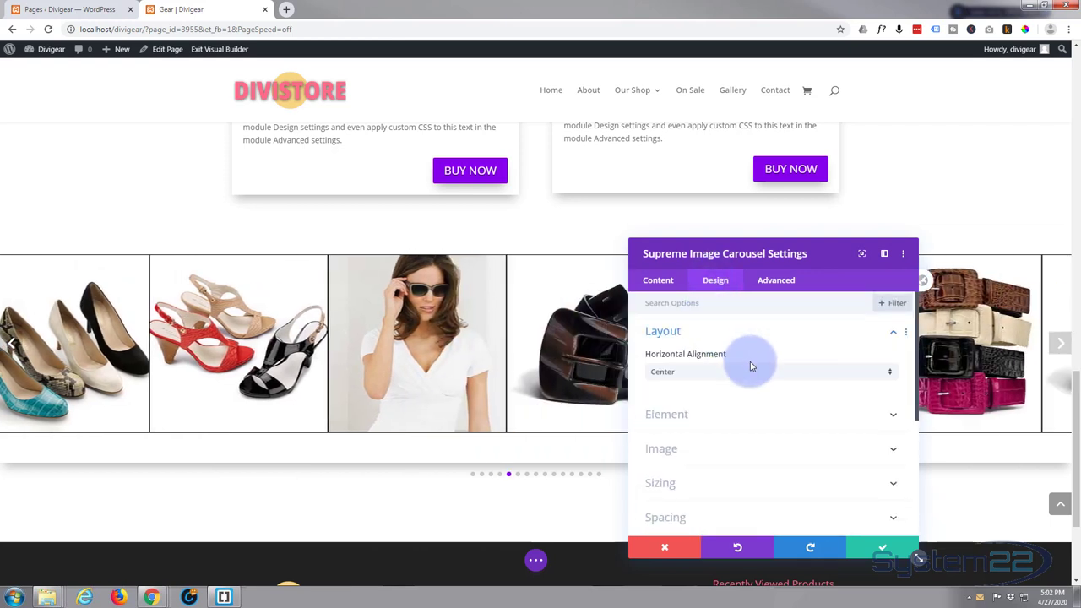
click(750, 367)
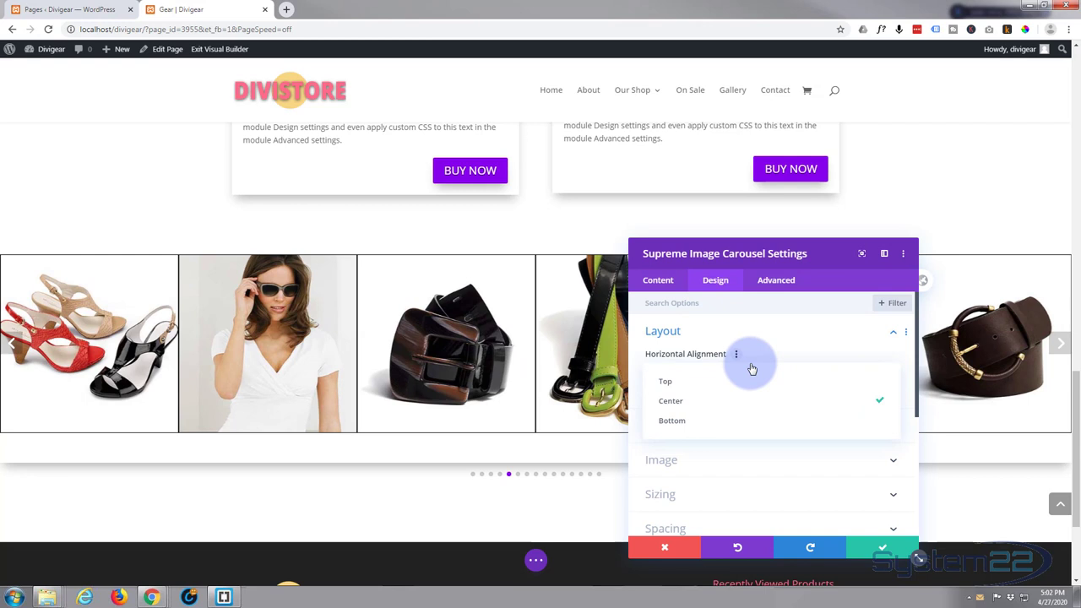
click(712, 422)
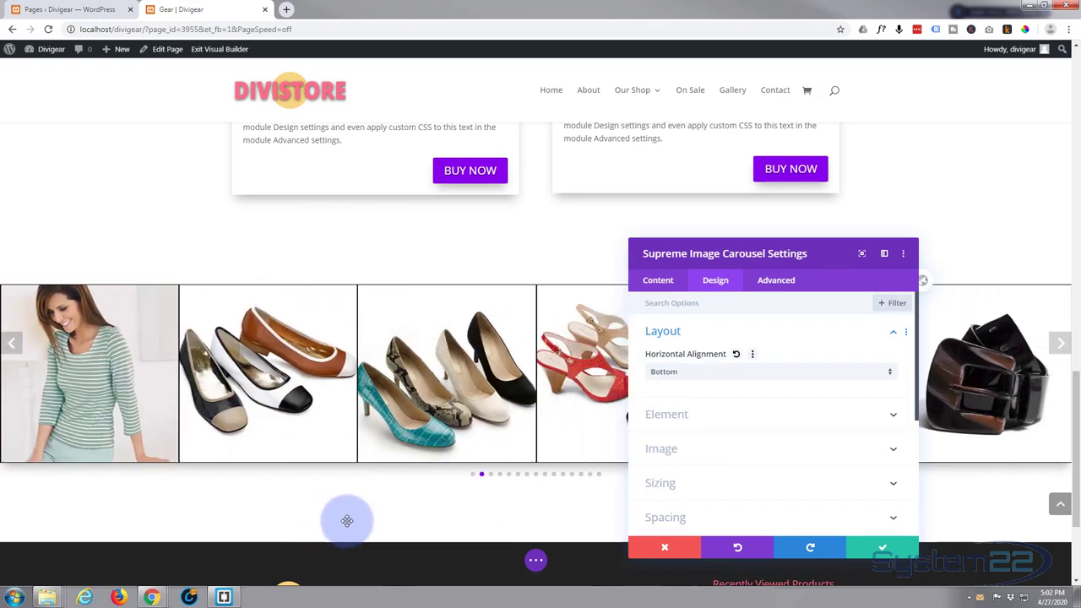
click(883, 549)
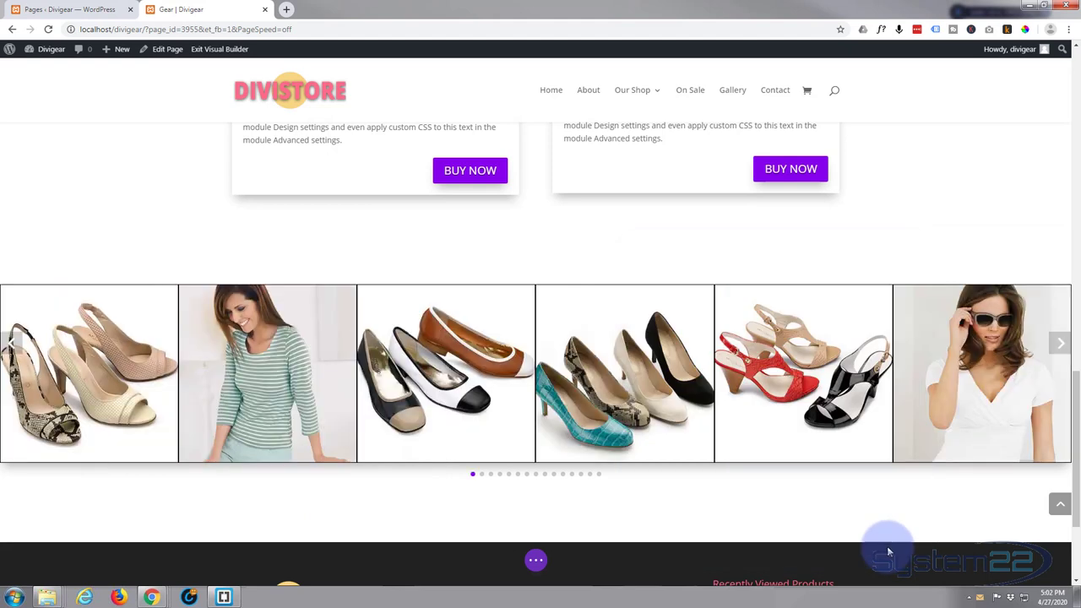
Save the page as a draft and exit the Visual Builder to view the carousel on the front-end Gear page.
click(537, 564)
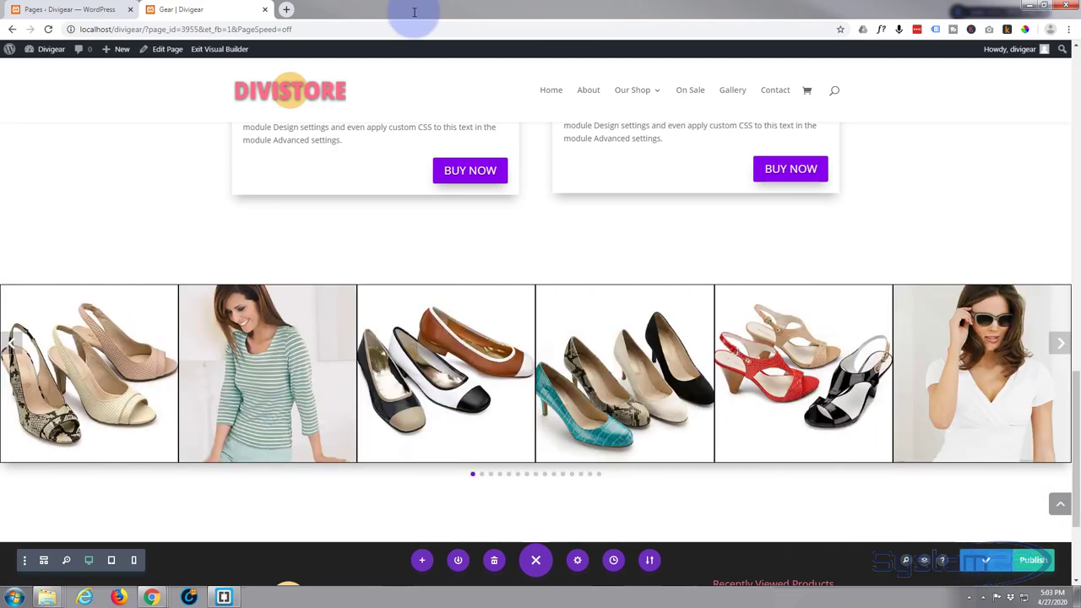
click(214, 50)
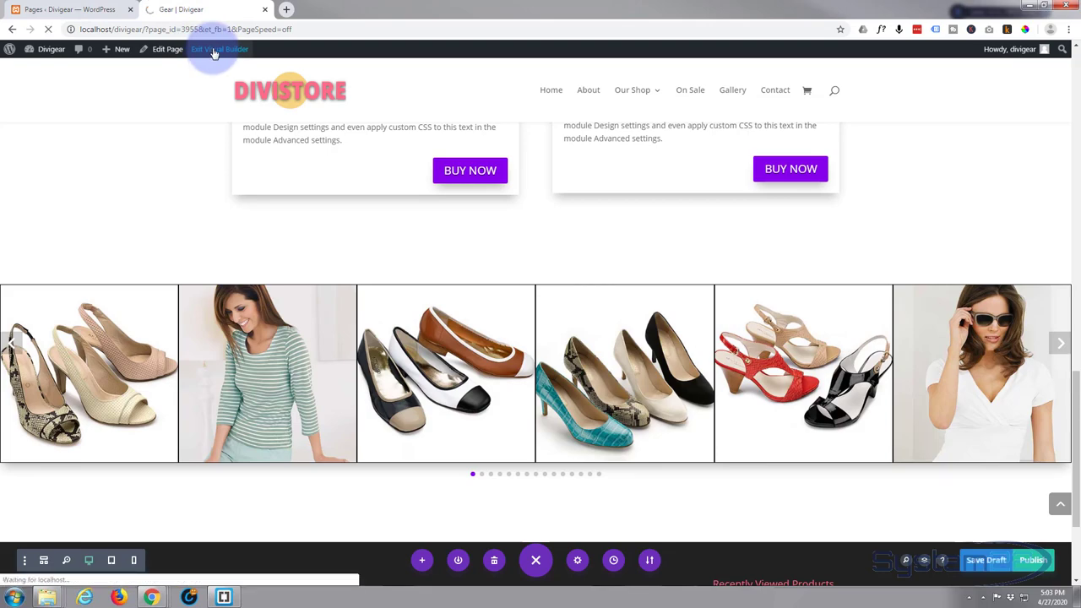
scroll(144, 266, down, 7)
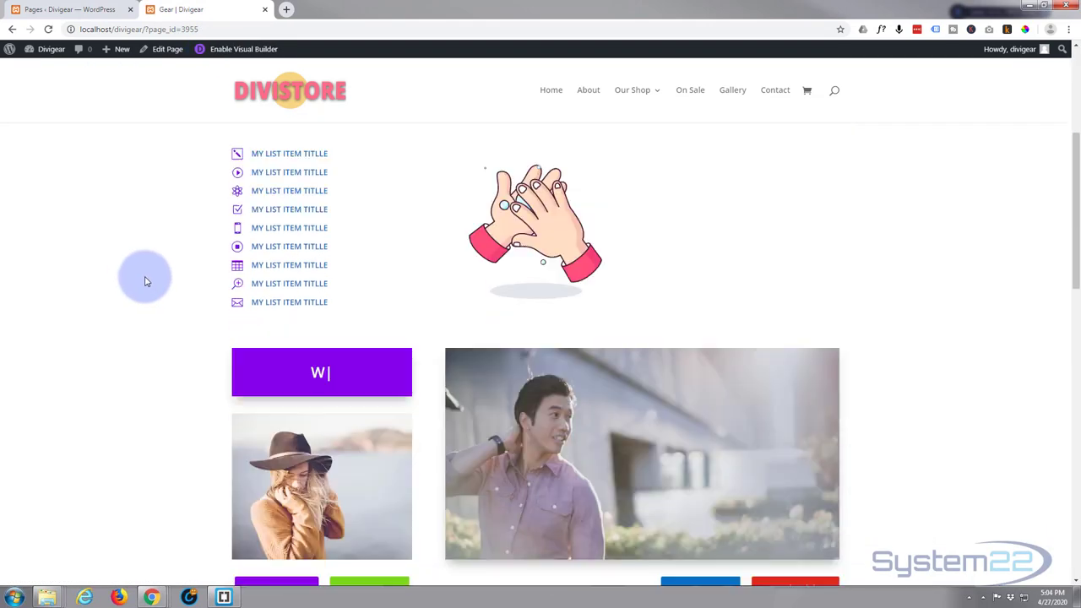
scroll(140, 274, down, 7)
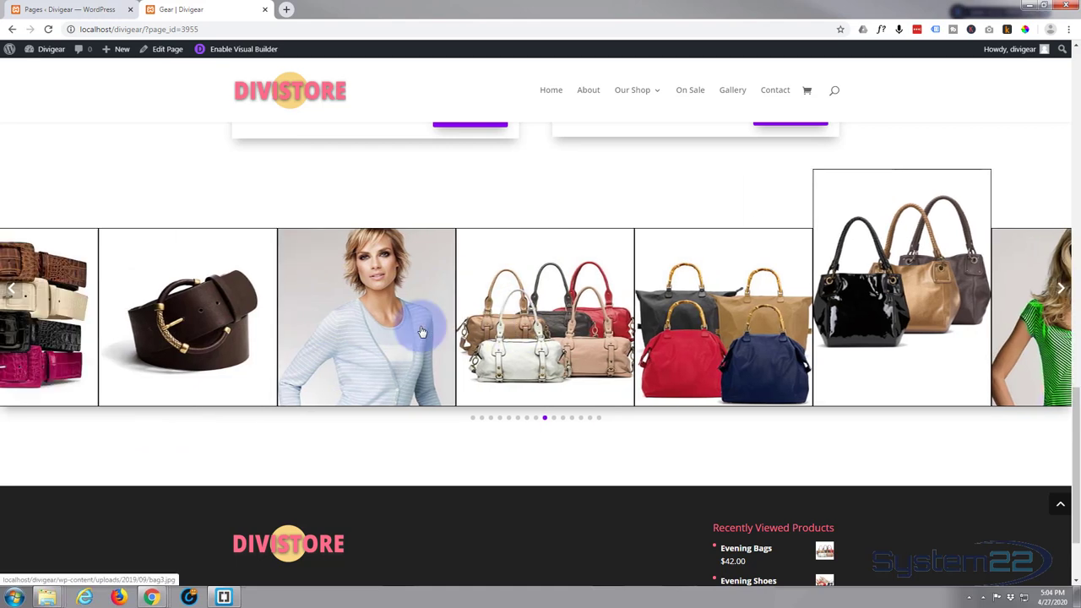
Check the lightbox by opening a carousel image and browsing through the gallery, close it, and jump the carousel to its first slide.
click(423, 332)
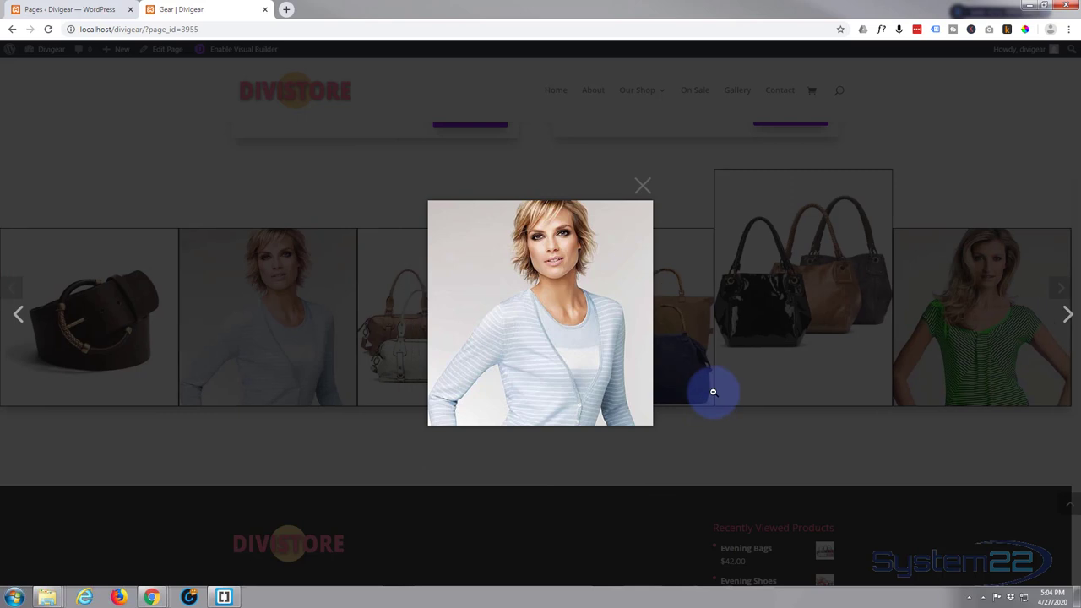
click(1066, 314)
click(1066, 314)
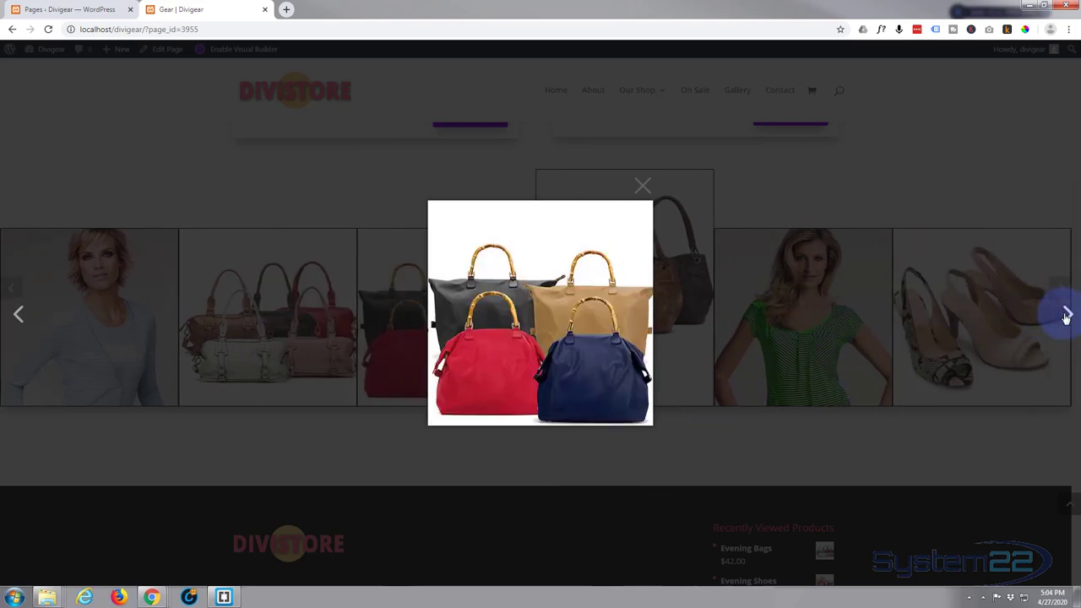
click(1066, 315)
click(1066, 315)
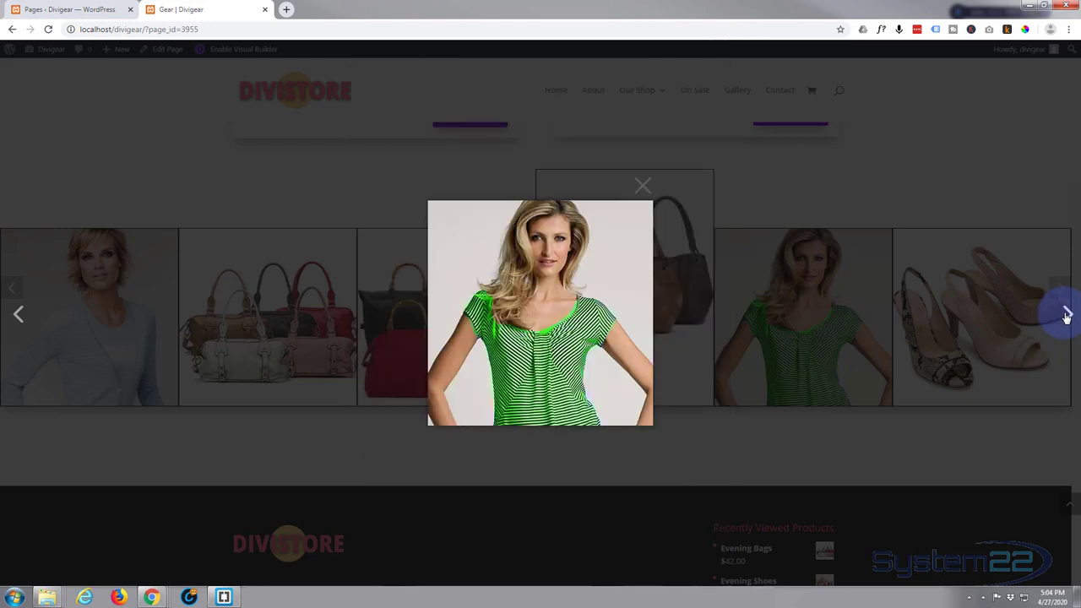
click(1066, 315)
click(1066, 315)
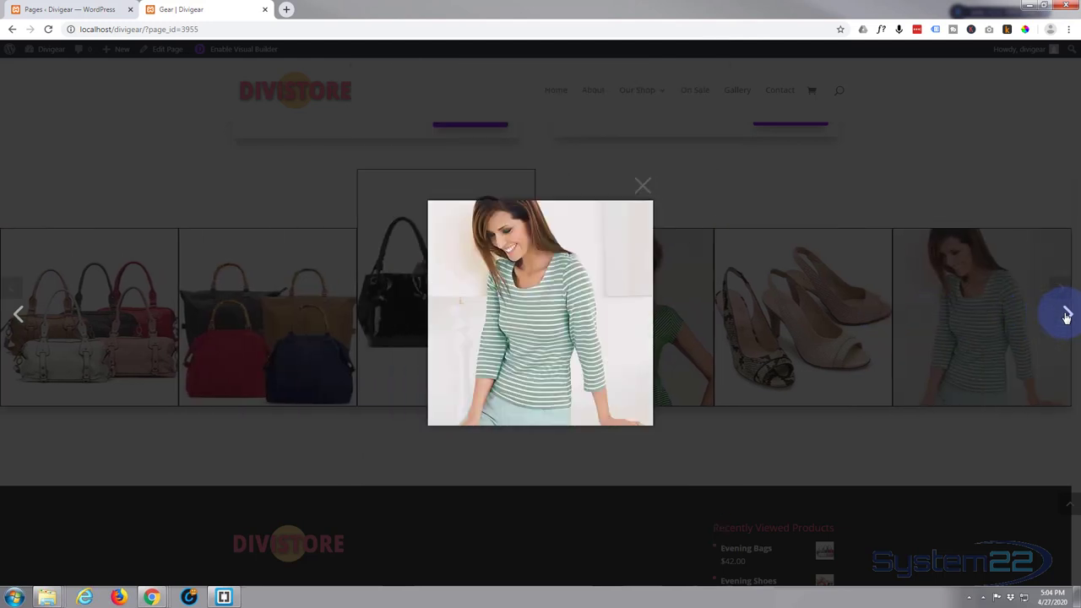
click(1065, 315)
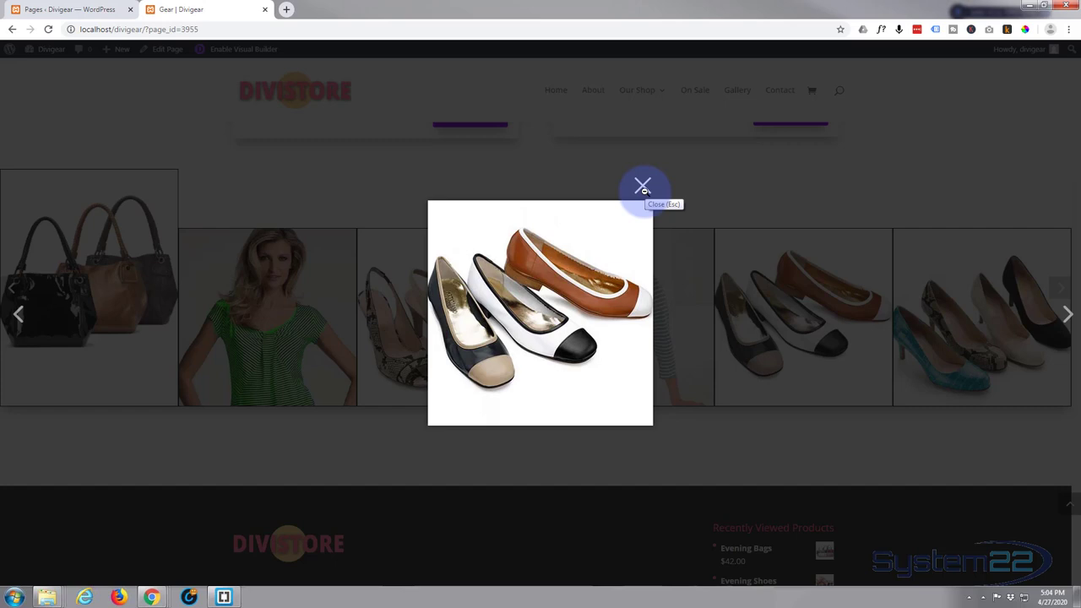
click(643, 186)
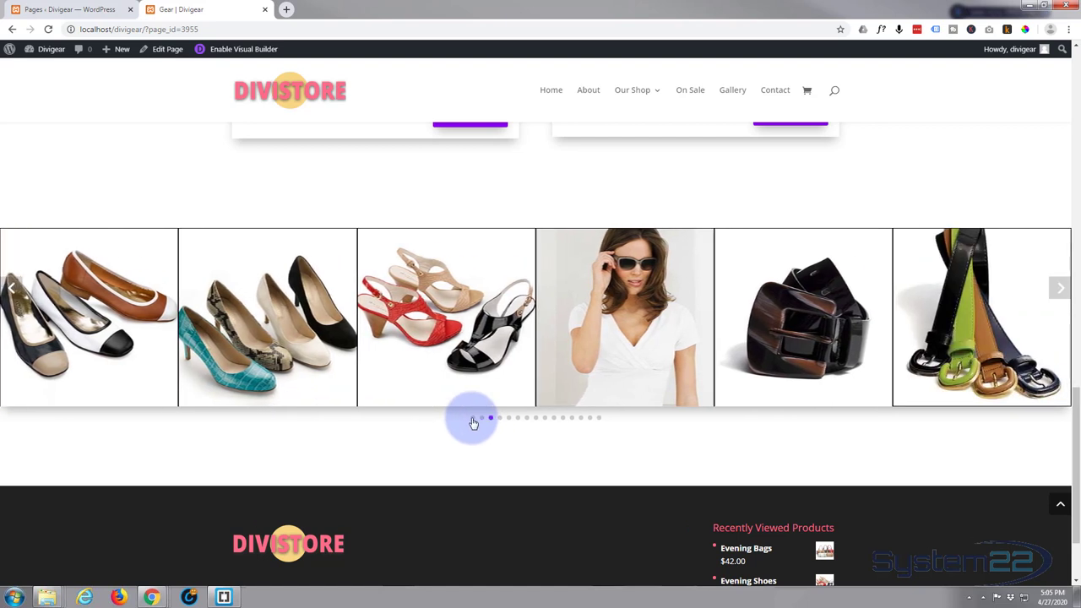
click(473, 418)
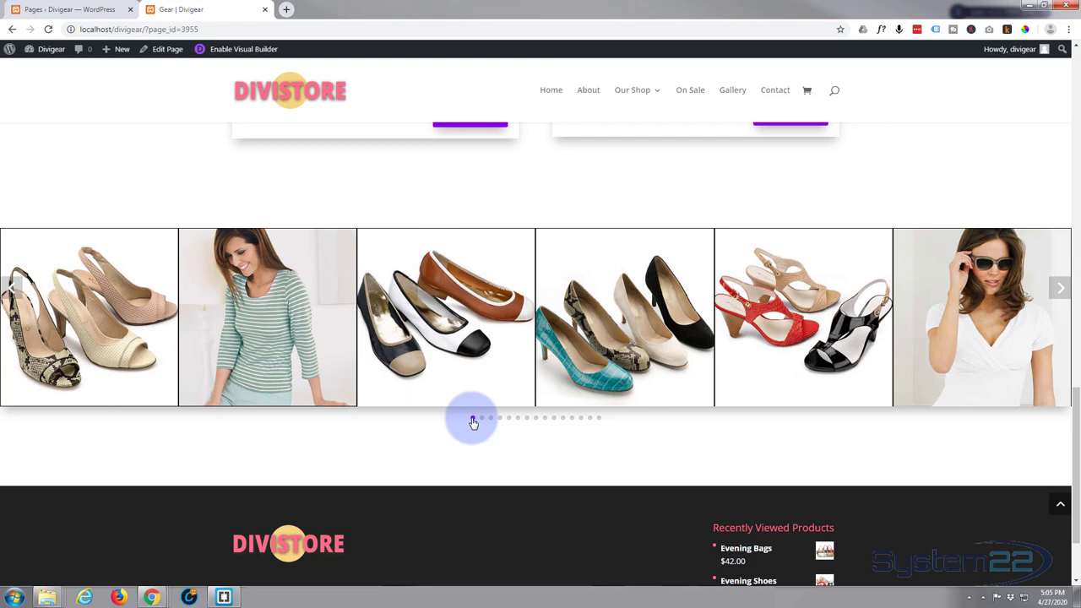